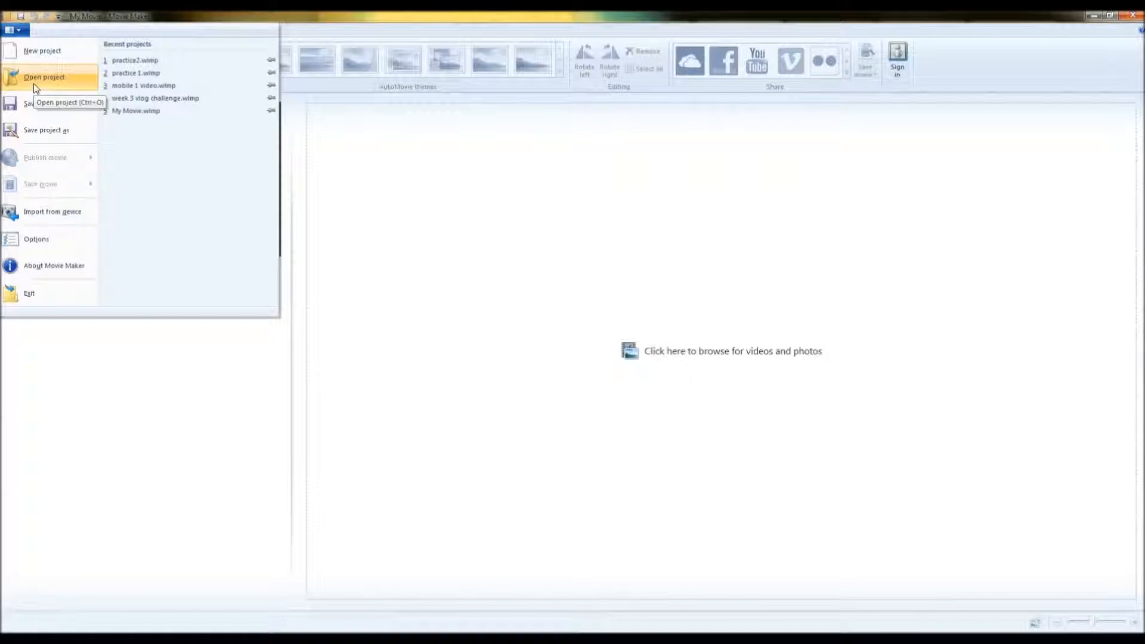
Add the video DSC_7279 from the walmart family mobile folder to a new project.
click(661, 350)
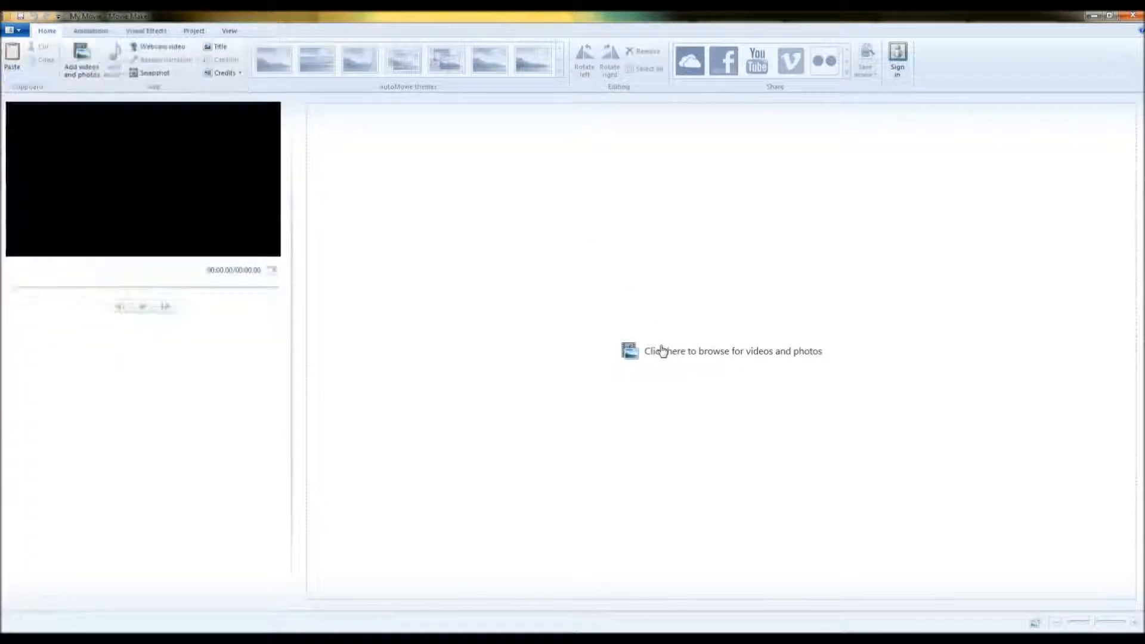
click(661, 350)
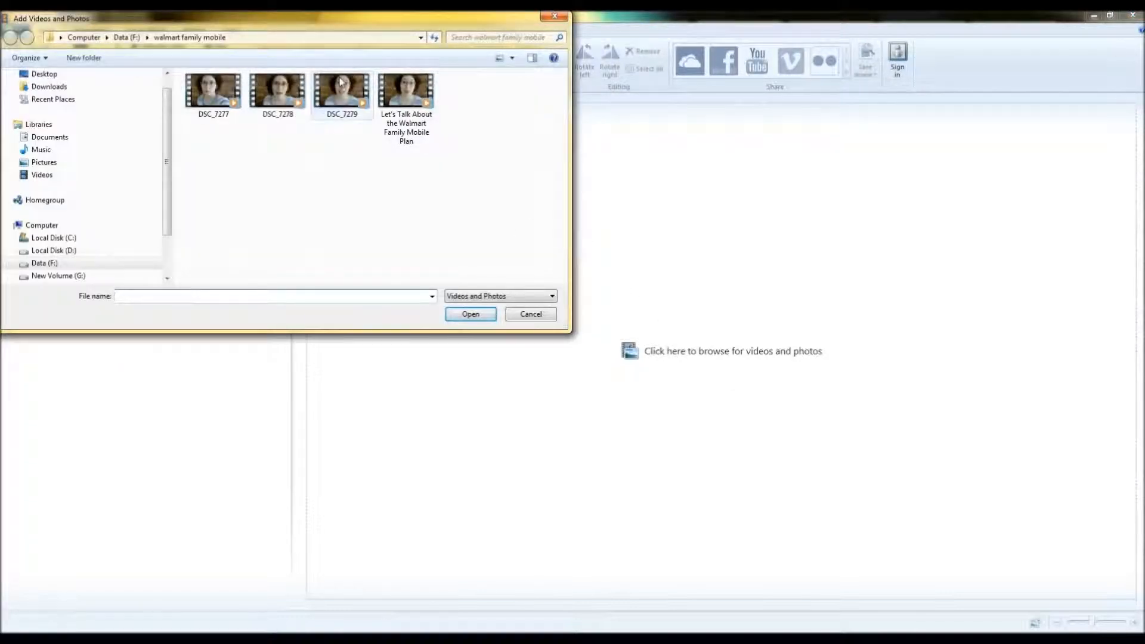
double_click(340, 83)
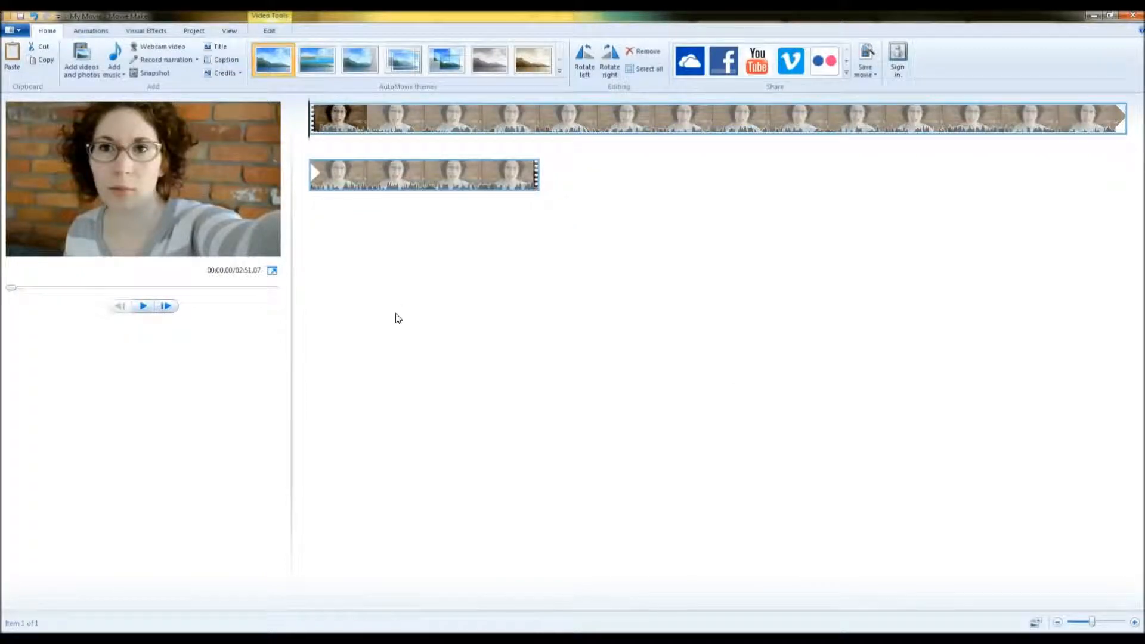
Trim the clip so it starts at about 00:01.20.
click(272, 30)
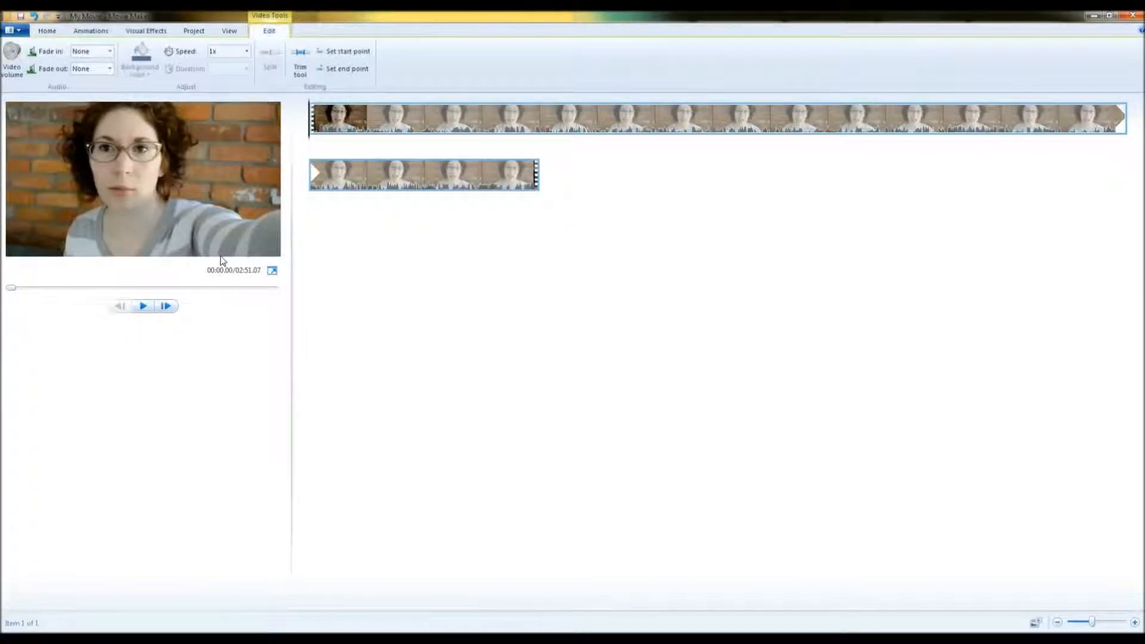
click(144, 307)
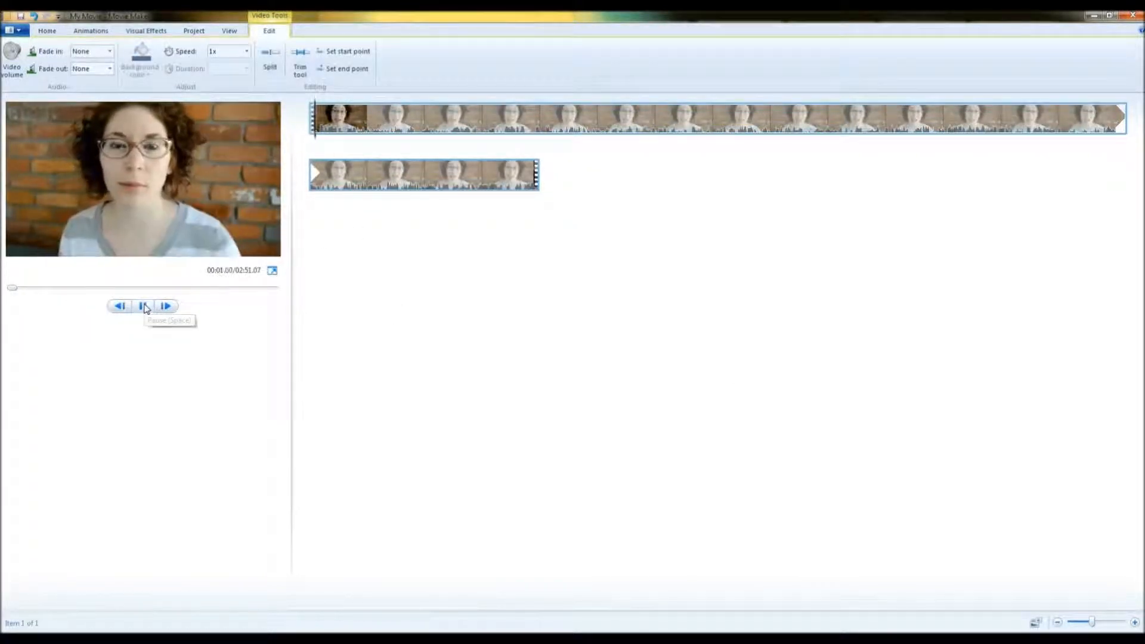
click(144, 308)
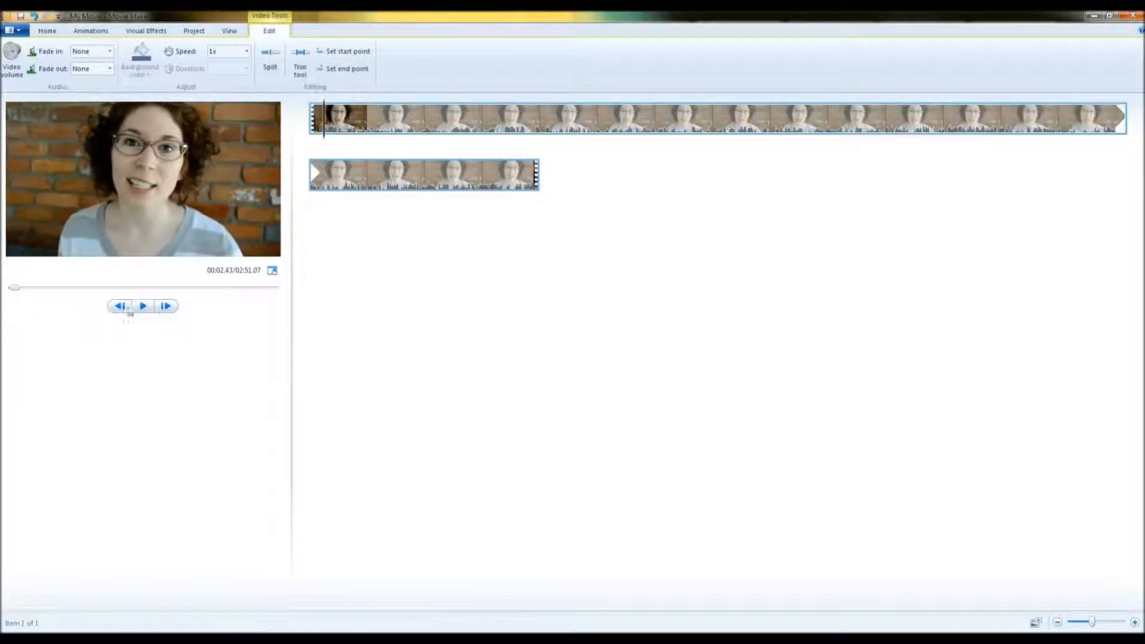
drag(19, 295, 17, 296)
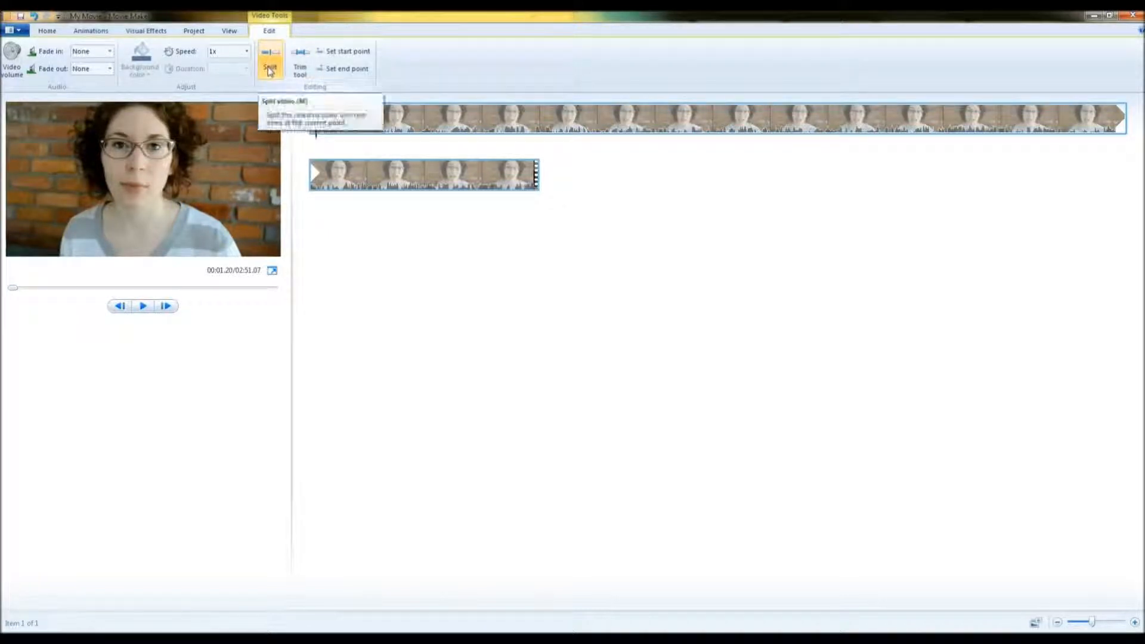
click(330, 53)
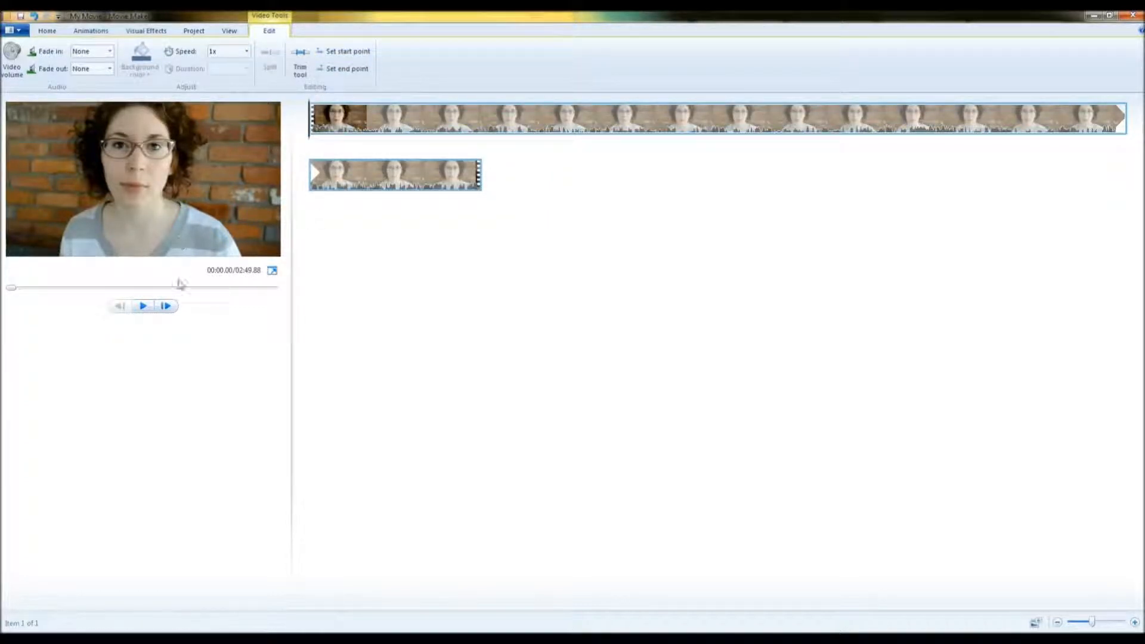
Split the clip at about 00:36.00.
click(143, 306)
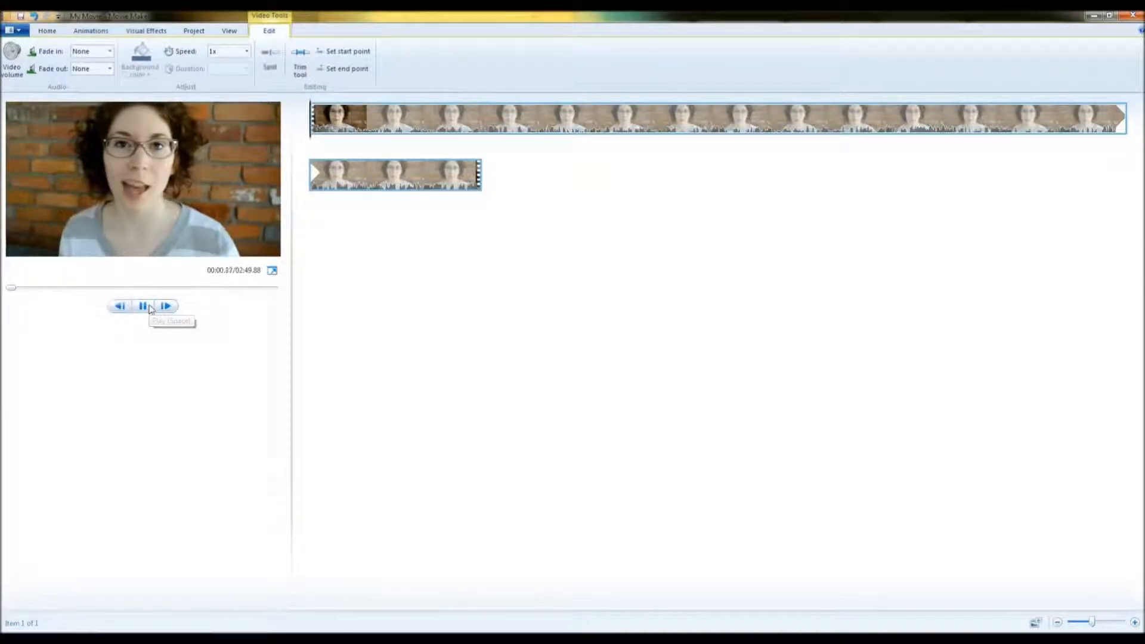
click(482, 119)
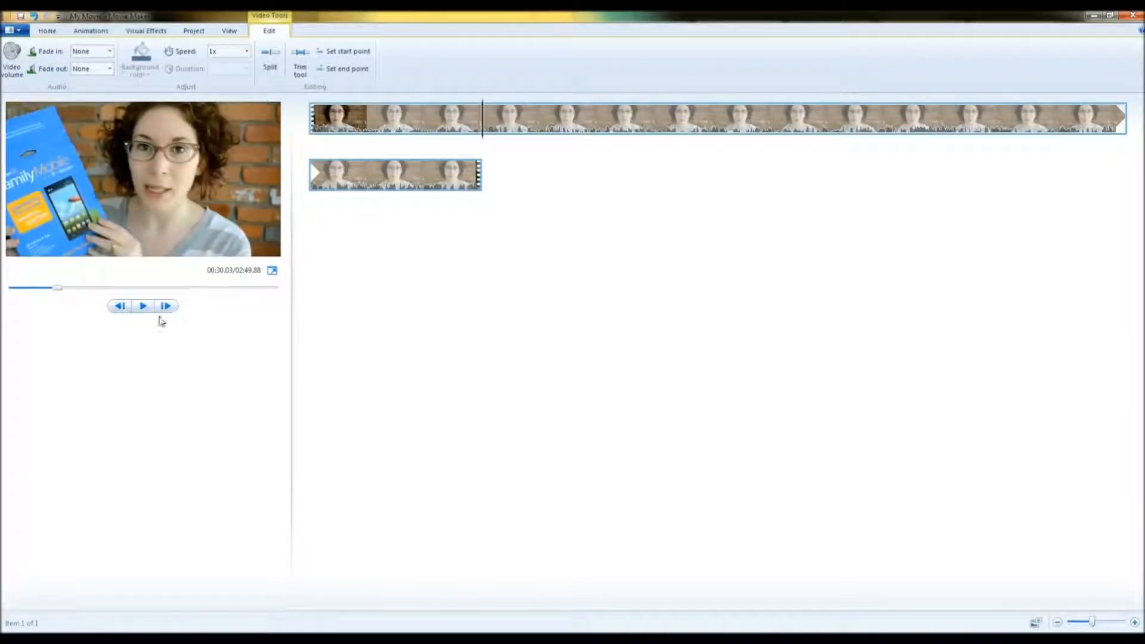
click(143, 307)
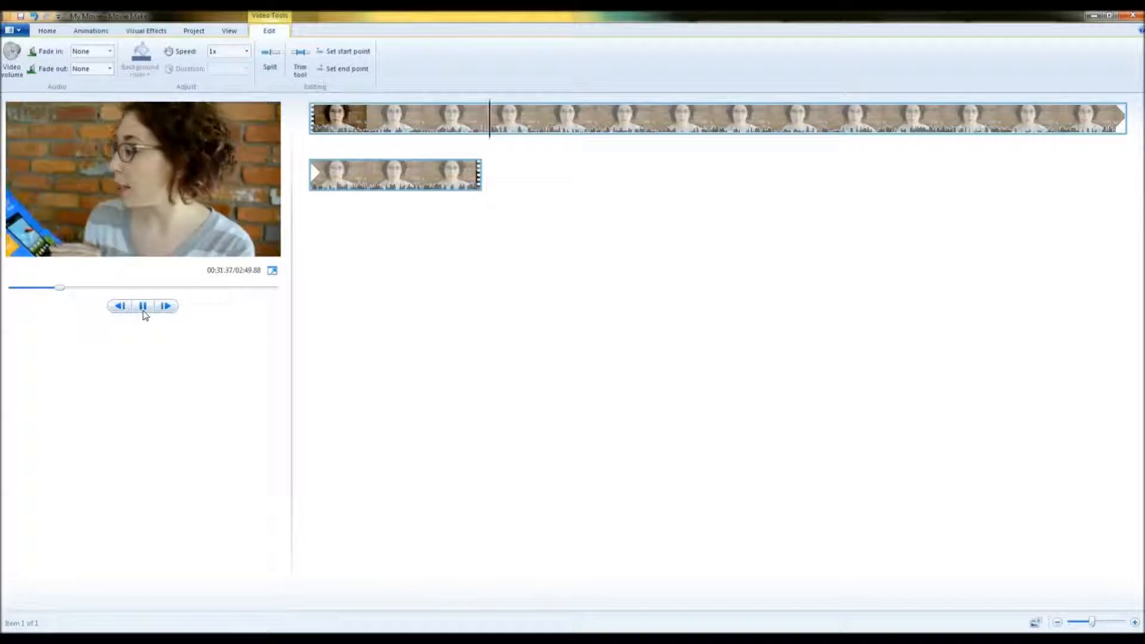
click(143, 306)
click(144, 311)
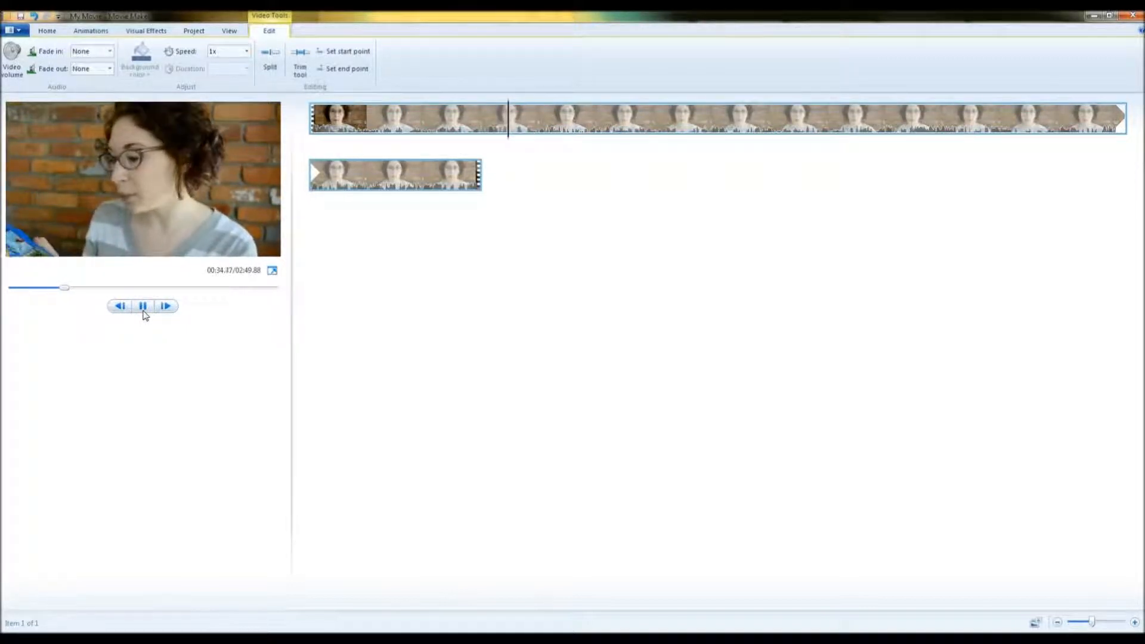
click(143, 307)
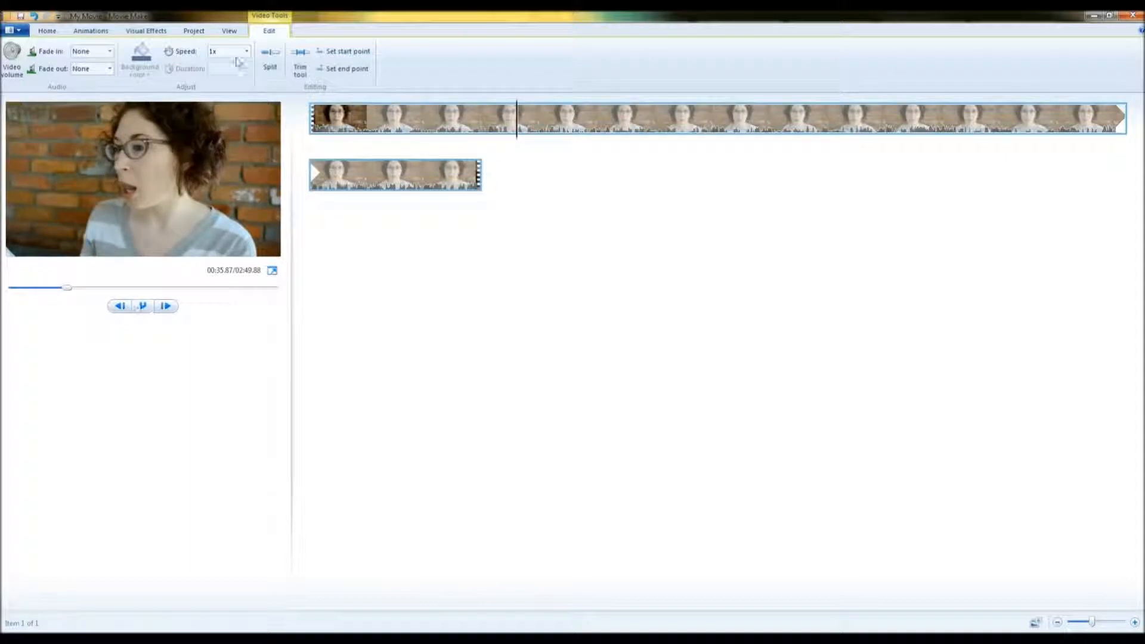
click(271, 66)
Split the clip again at about 01:13.93 and delete the middle section between the two splits.
click(775, 114)
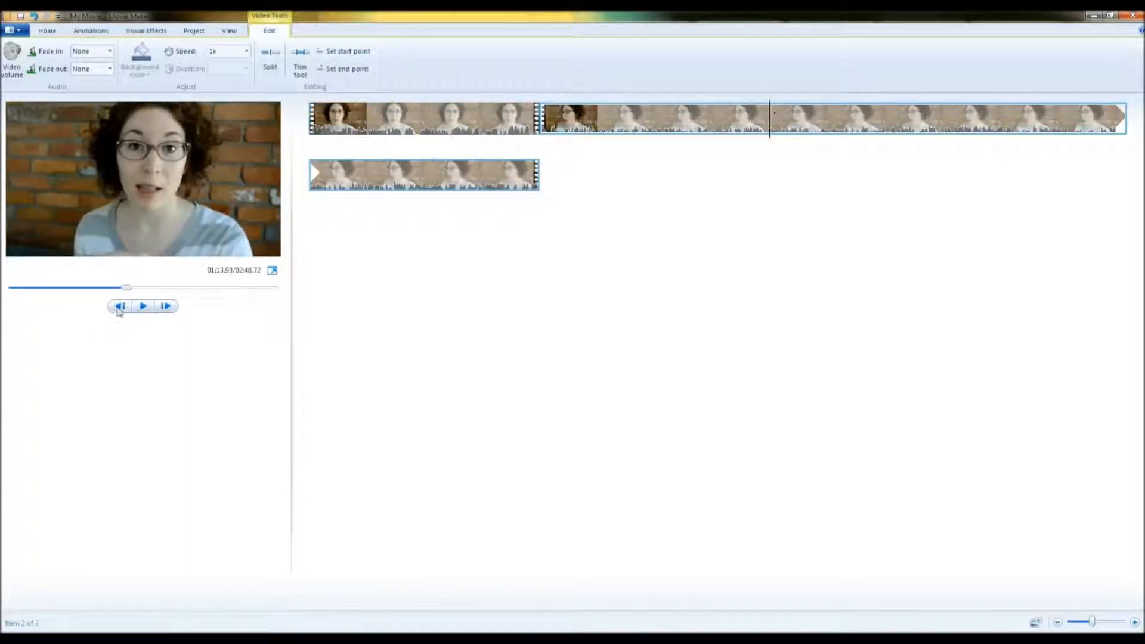
click(271, 65)
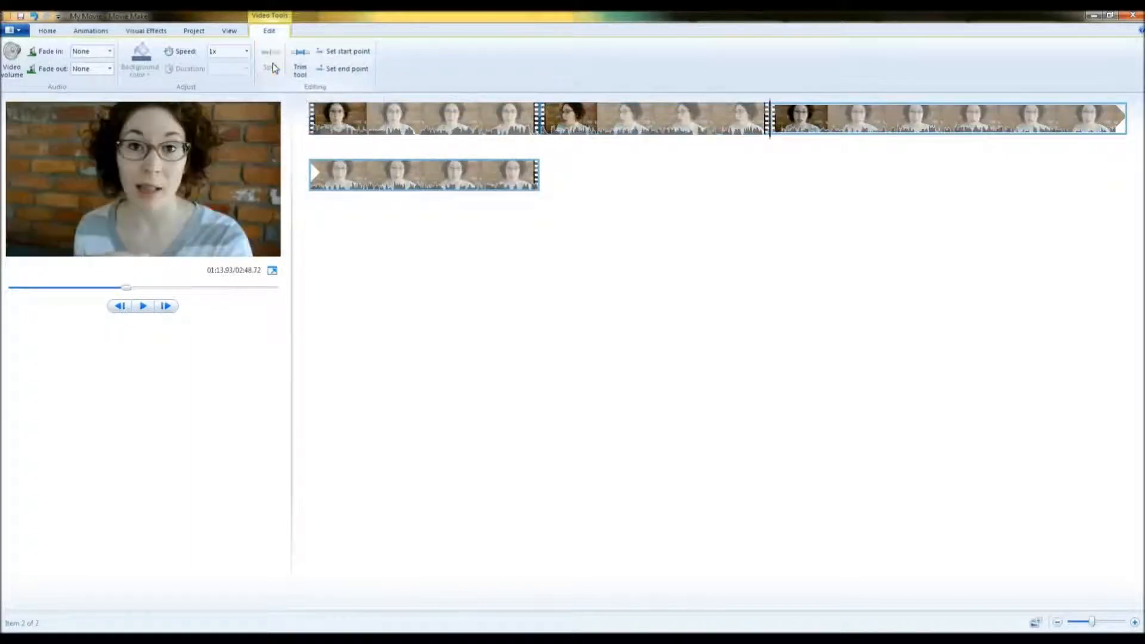
click(655, 125)
drag(605, 137, 617, 193)
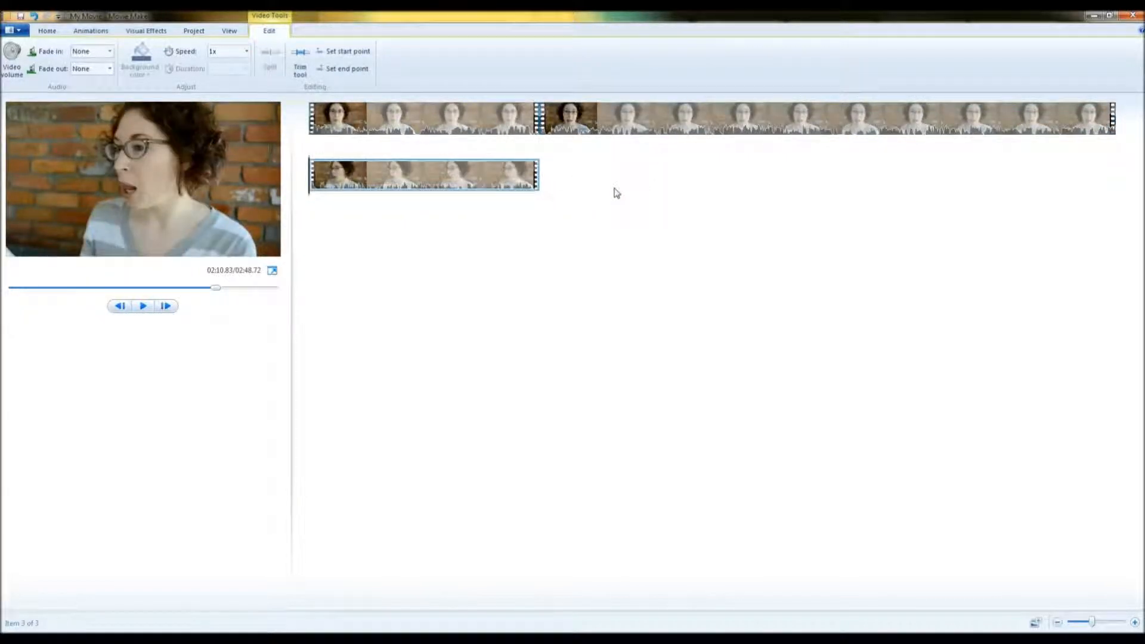
drag(420, 186, 559, 147)
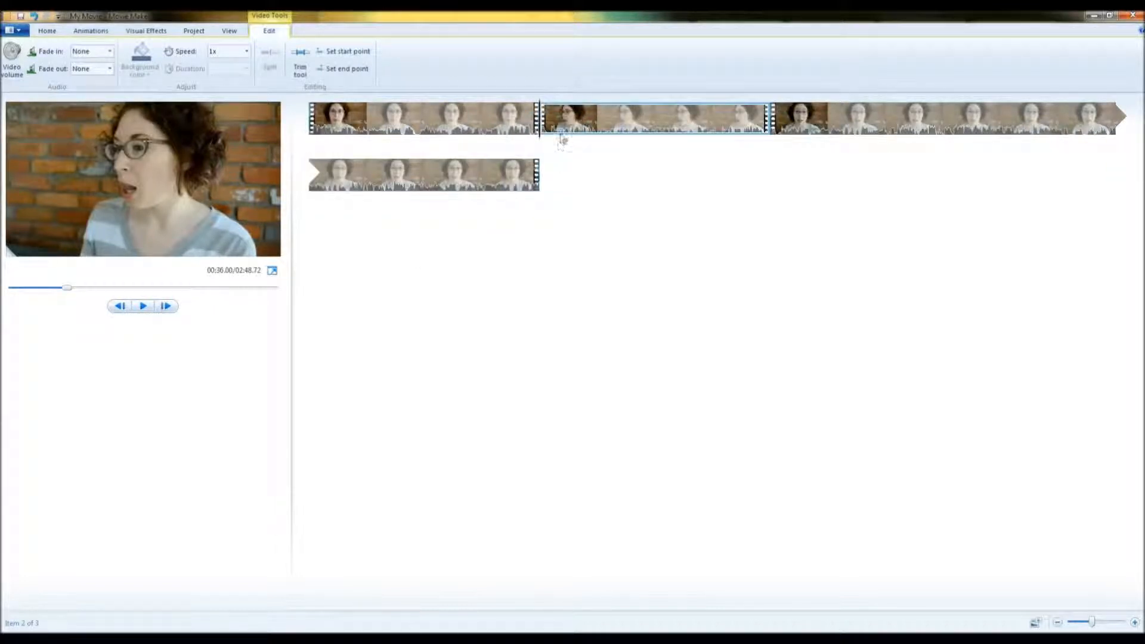
key(Delete)
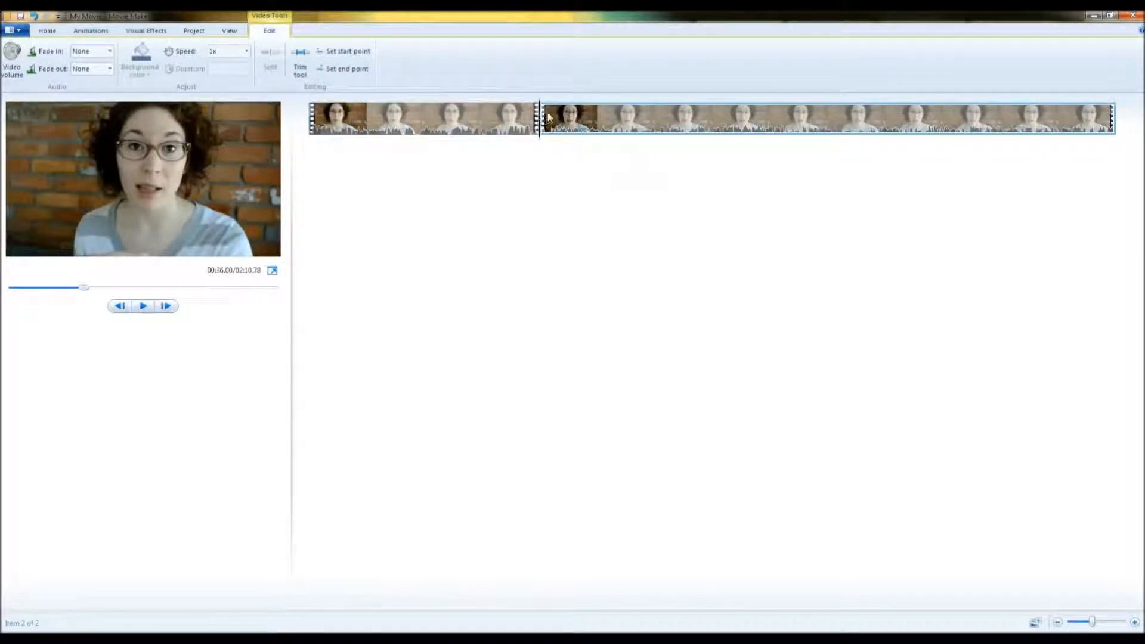
Add a transition from the Transitions gallery to the start of the second clip.
click(91, 31)
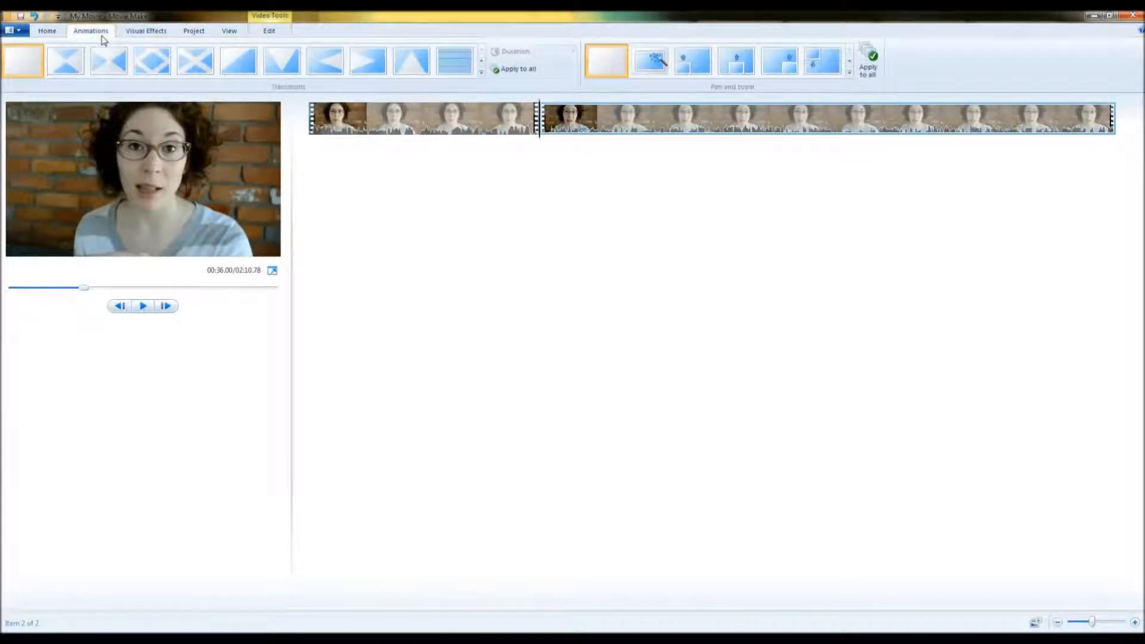
click(77, 61)
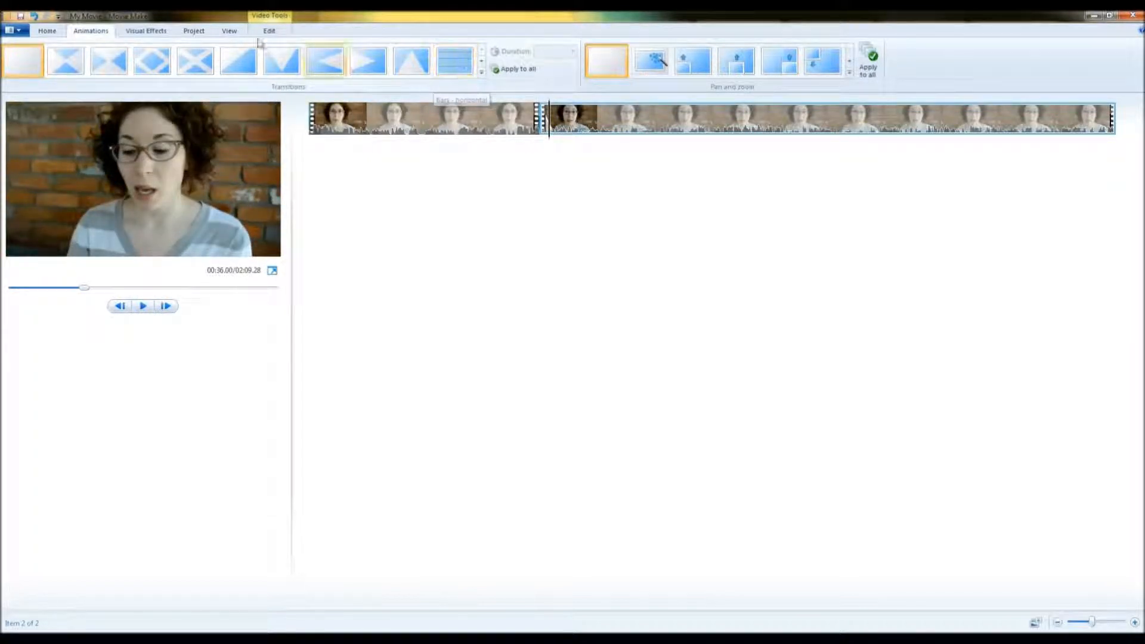
Preview visual effects on the second clip.
click(146, 32)
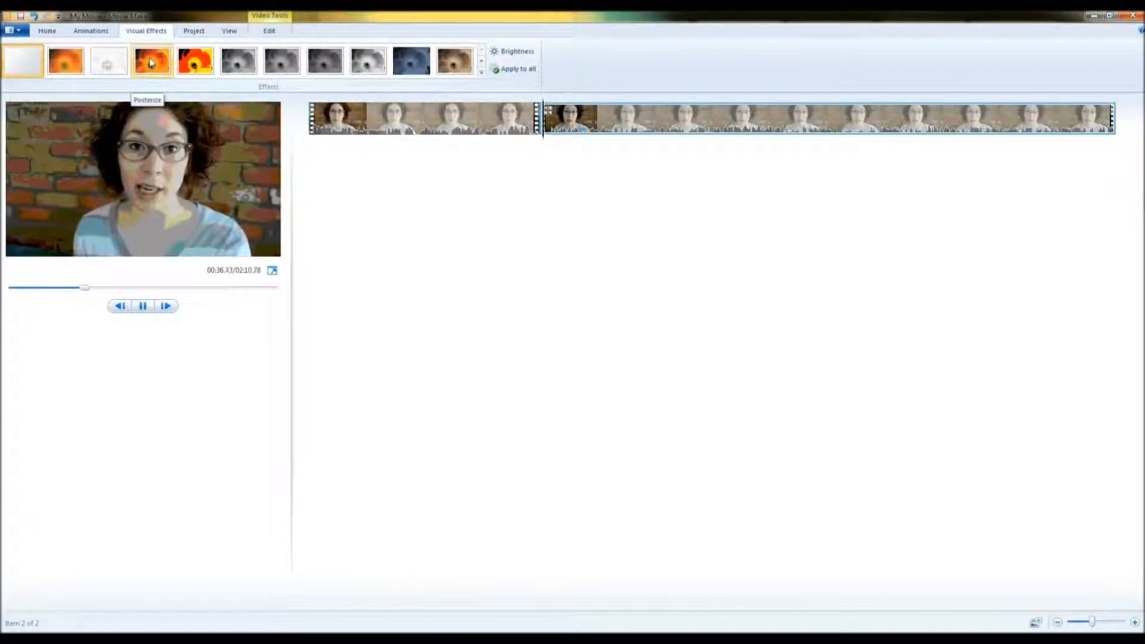
click(191, 63)
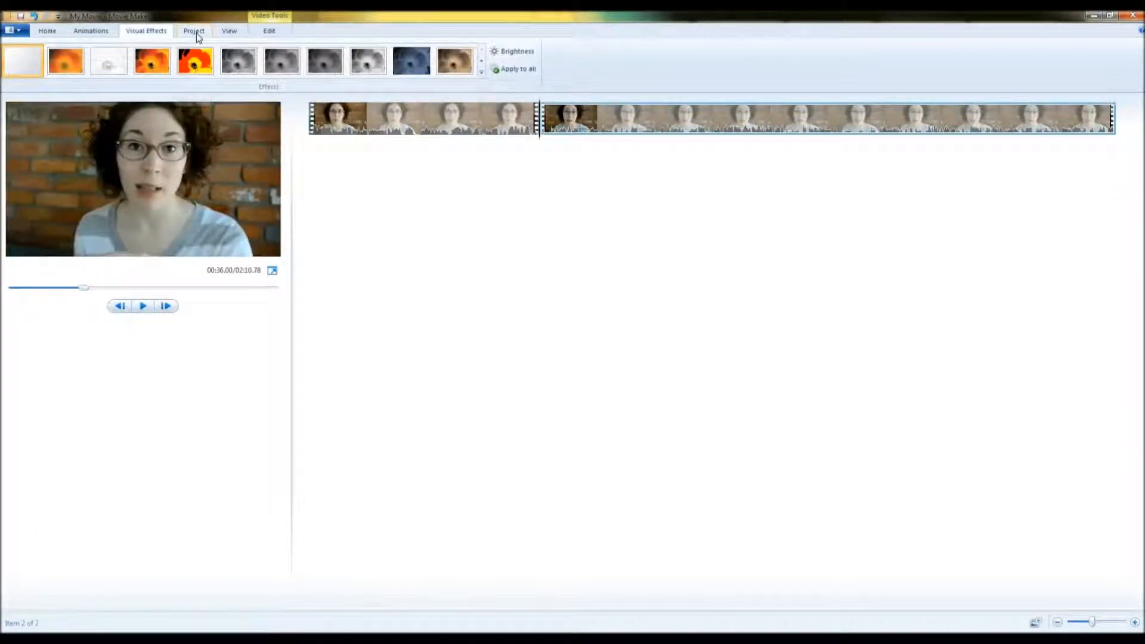
Apply the second AutoMovie theme and undo it.
click(47, 31)
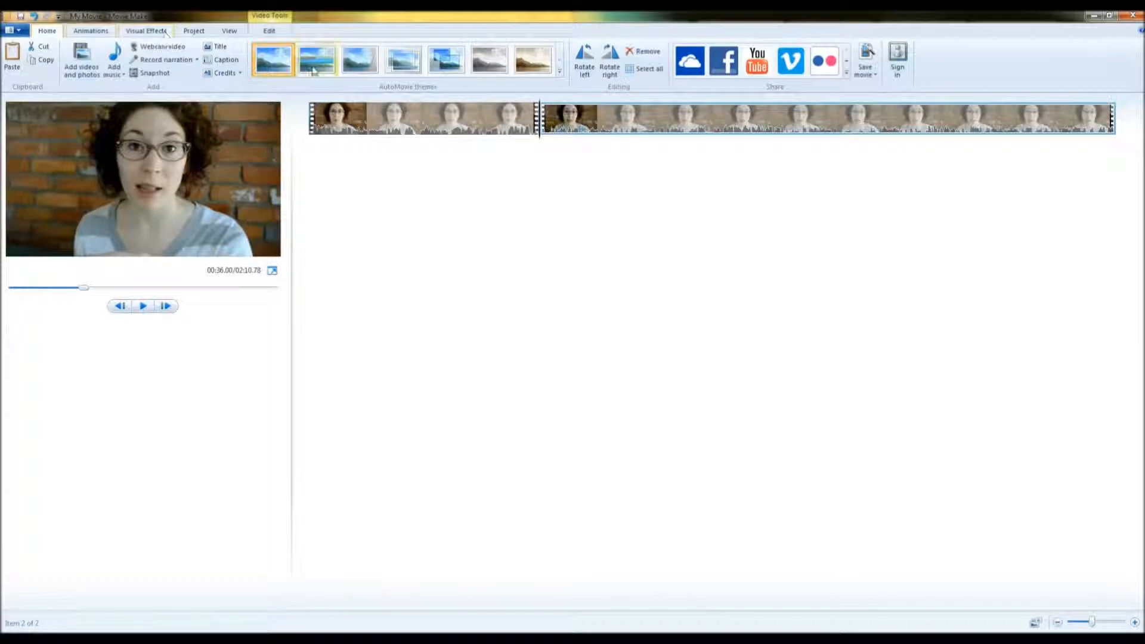
click(316, 67)
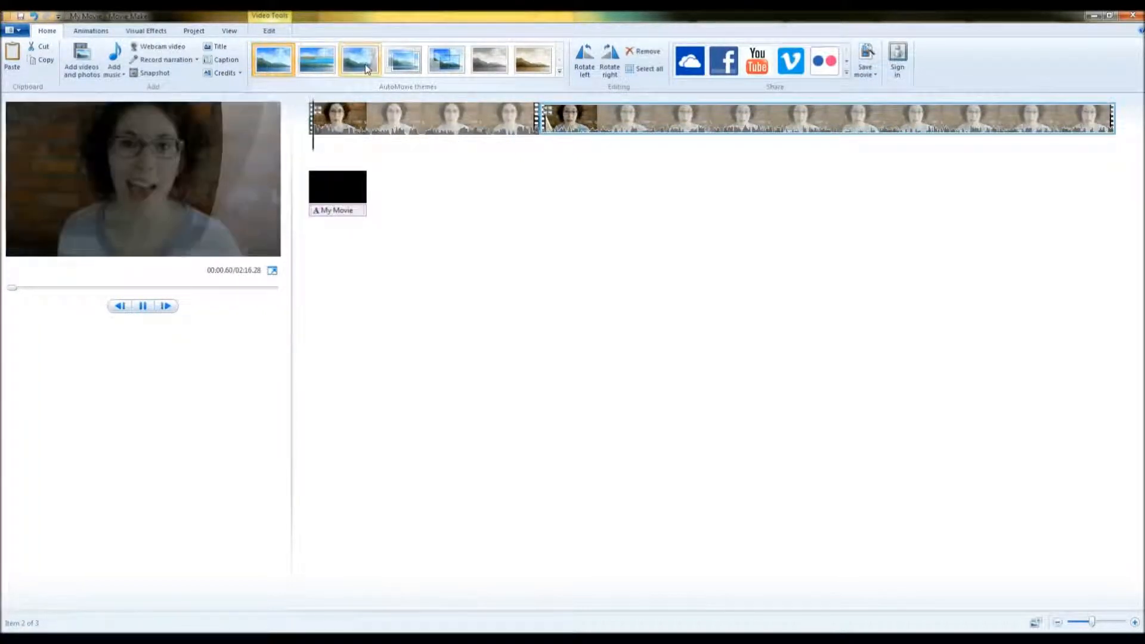
key(ctrl+z)
Apply the second AutoMovie theme, declining to add music.
click(482, 117)
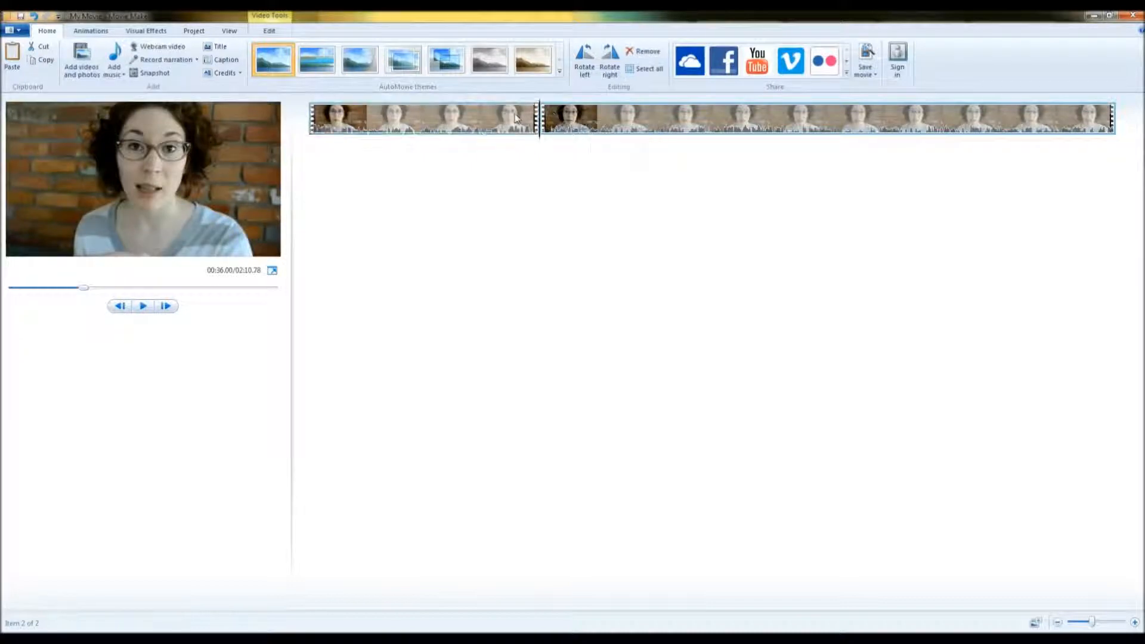
click(321, 70)
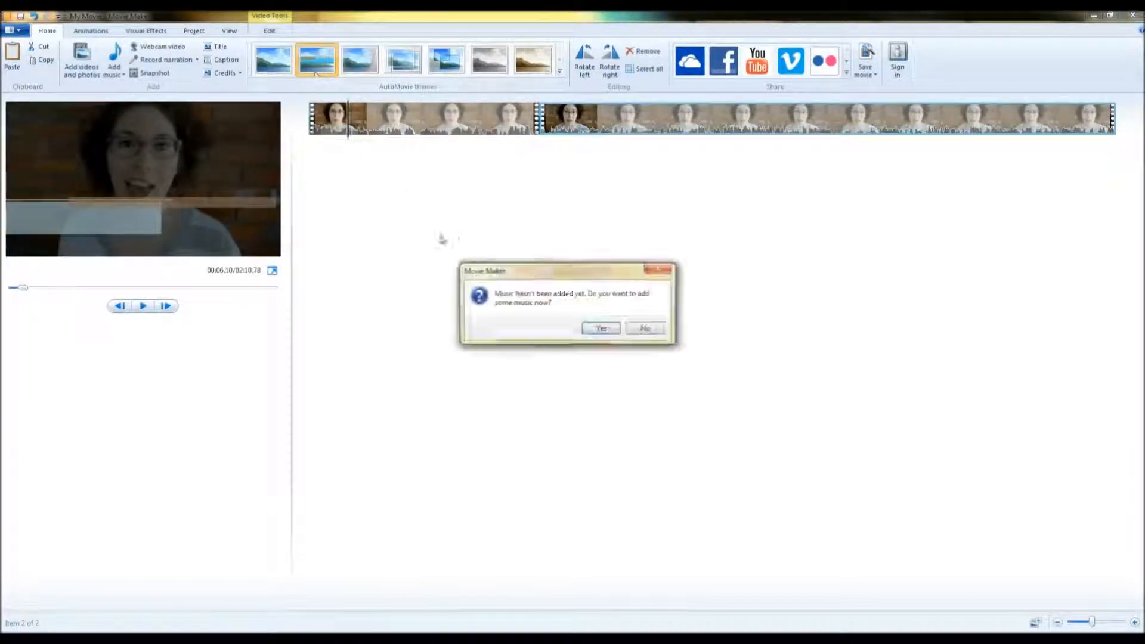
click(661, 331)
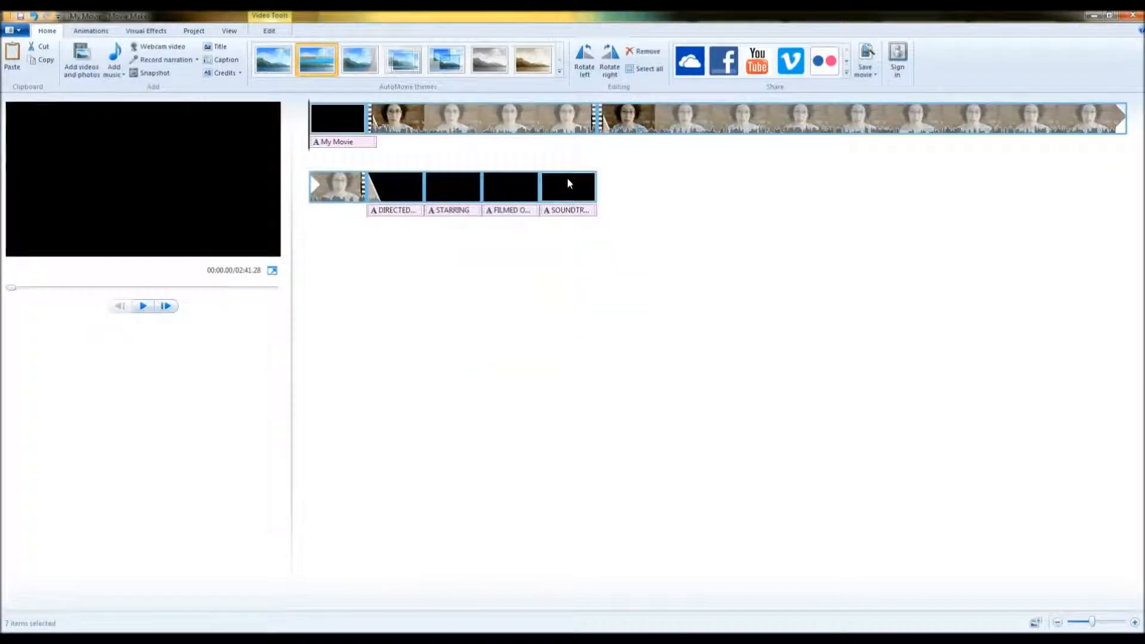
Play back the section around the cut between the two clips.
click(618, 132)
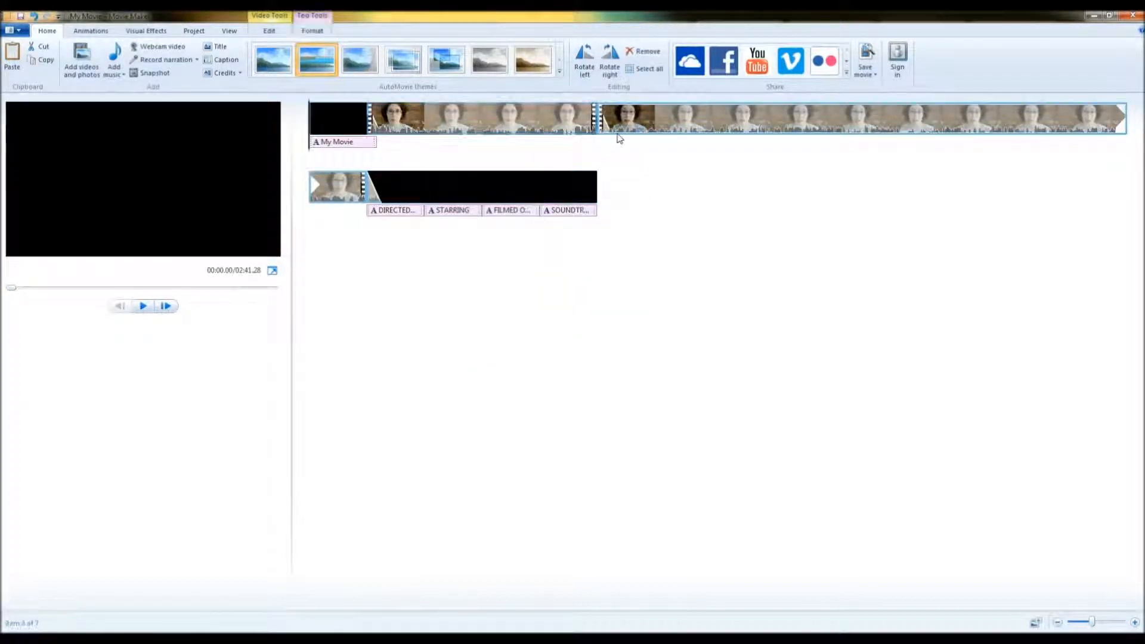
drag(600, 150, 581, 151)
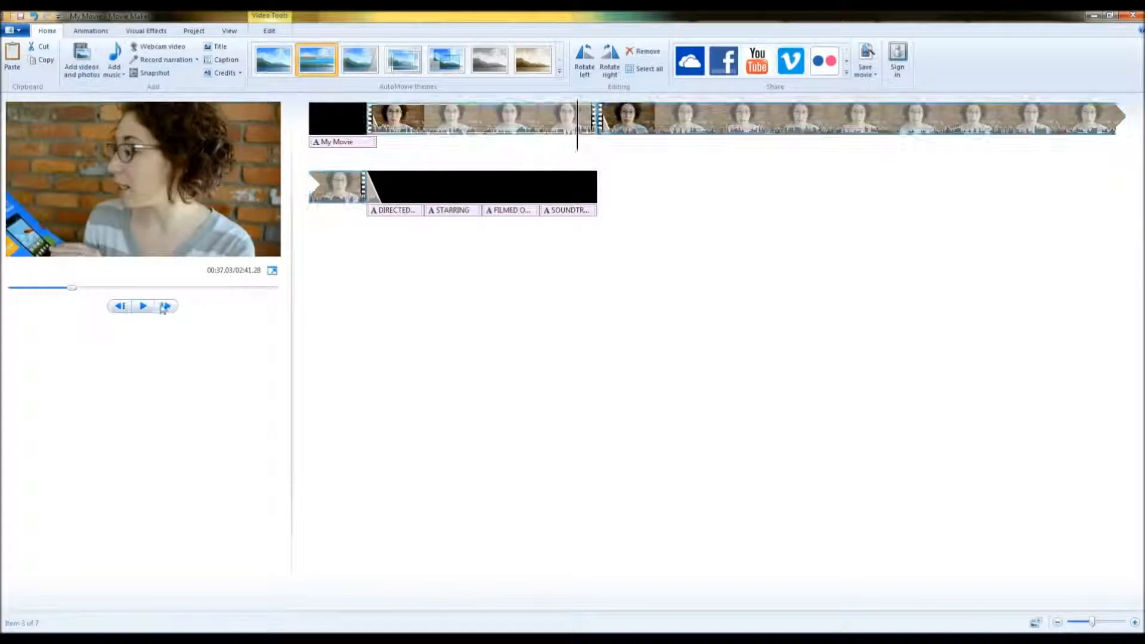
click(143, 306)
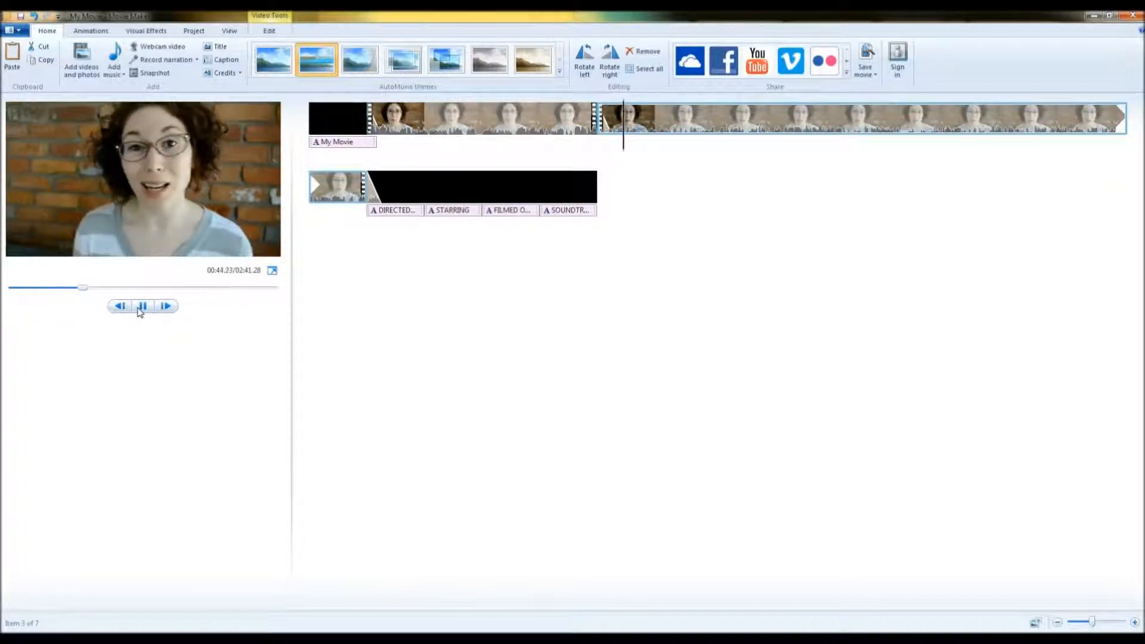
click(142, 306)
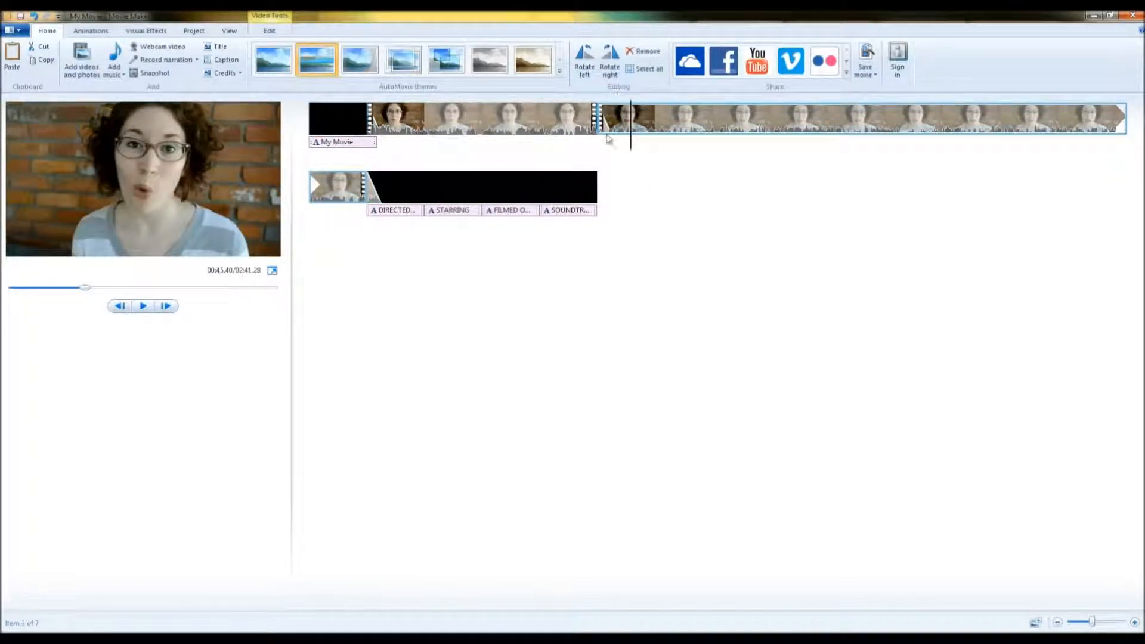
Delete all four credit text clips at the end of the movie.
click(558, 188)
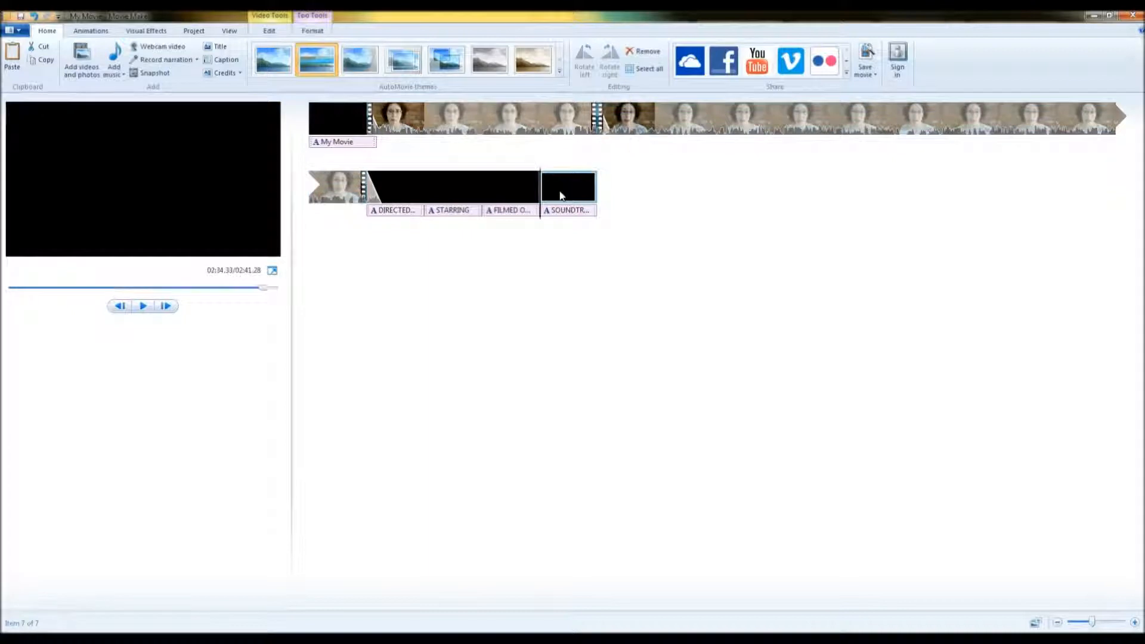
key(Delete)
key(Delete)
key(Delete)
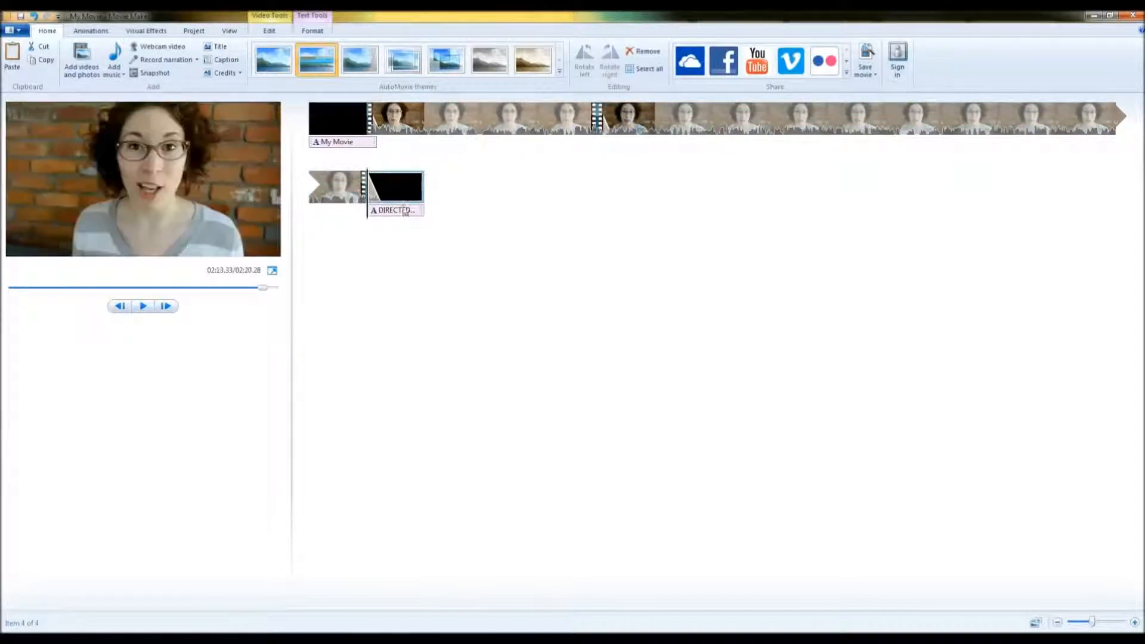
key(Delete)
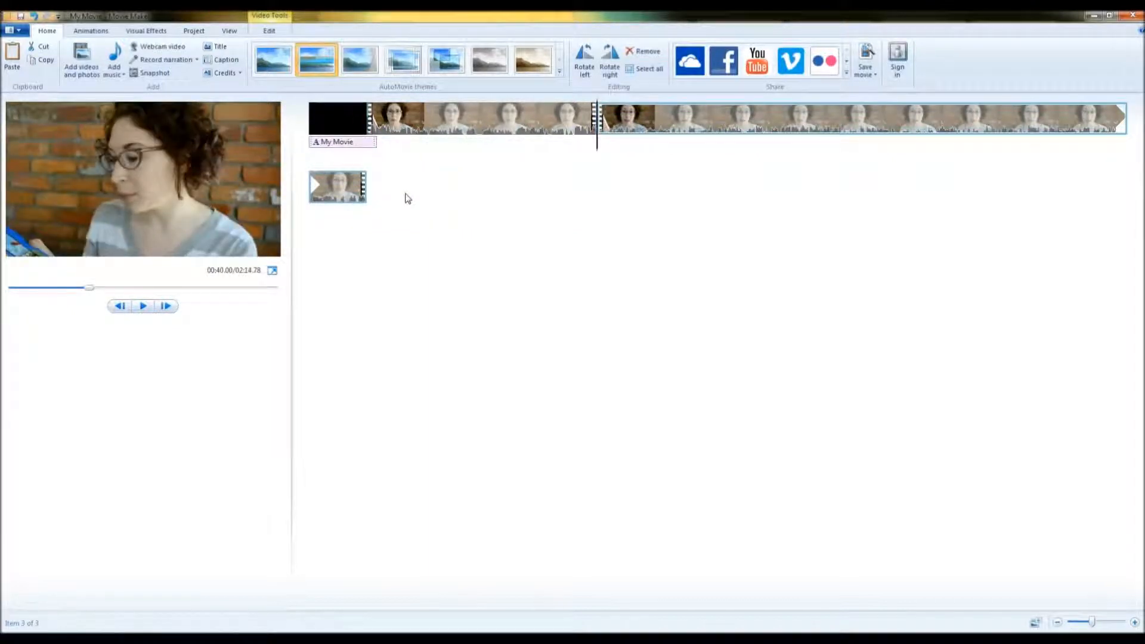
Set the title clip's duration to 5 seconds.
click(350, 132)
click(265, 31)
click(247, 68)
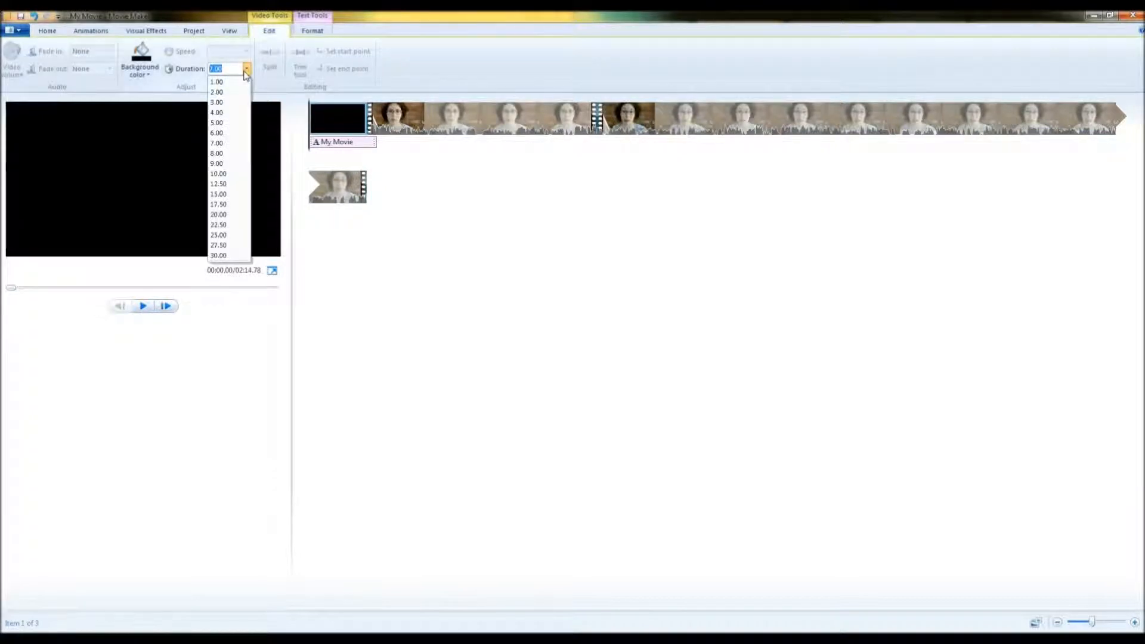
click(233, 123)
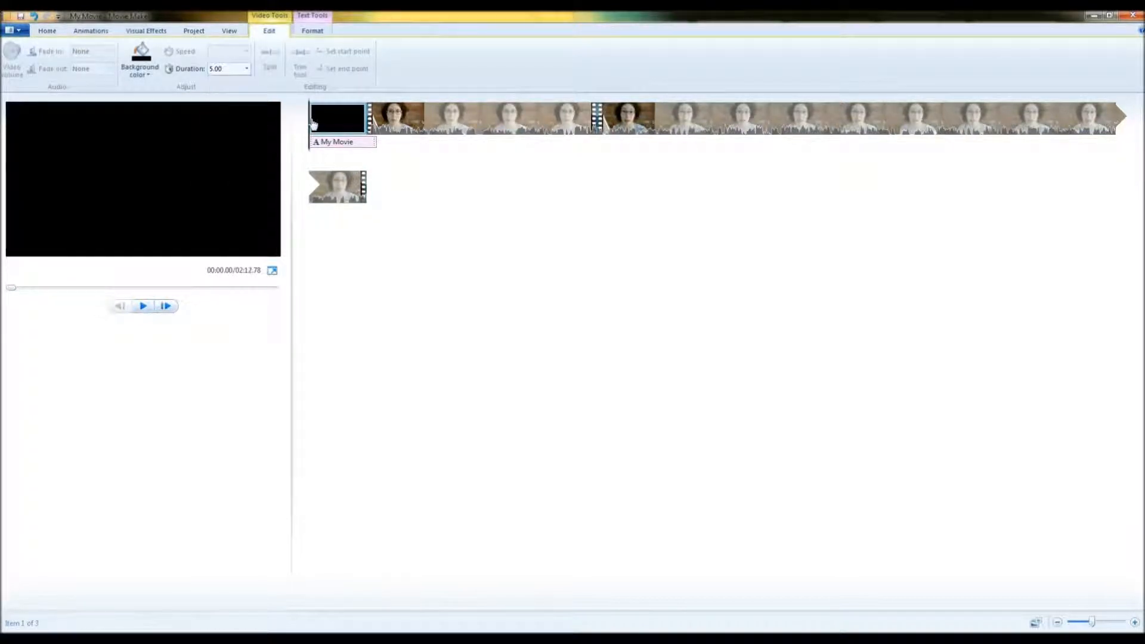
Set the title's text duration to 5 seconds.
click(312, 32)
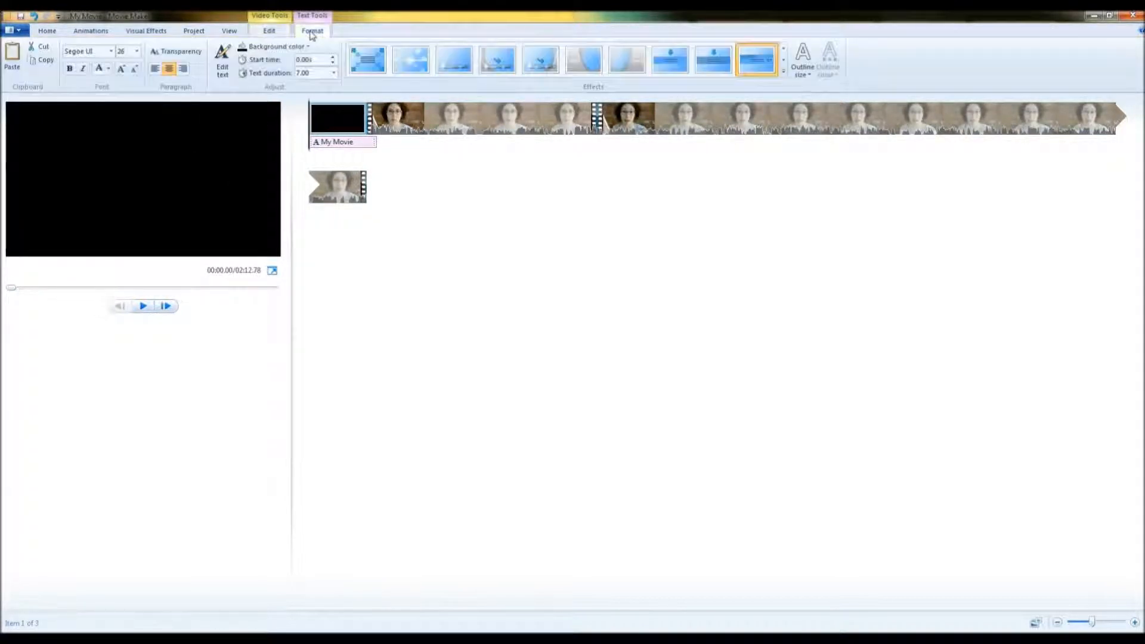
click(333, 72)
click(316, 122)
click(348, 143)
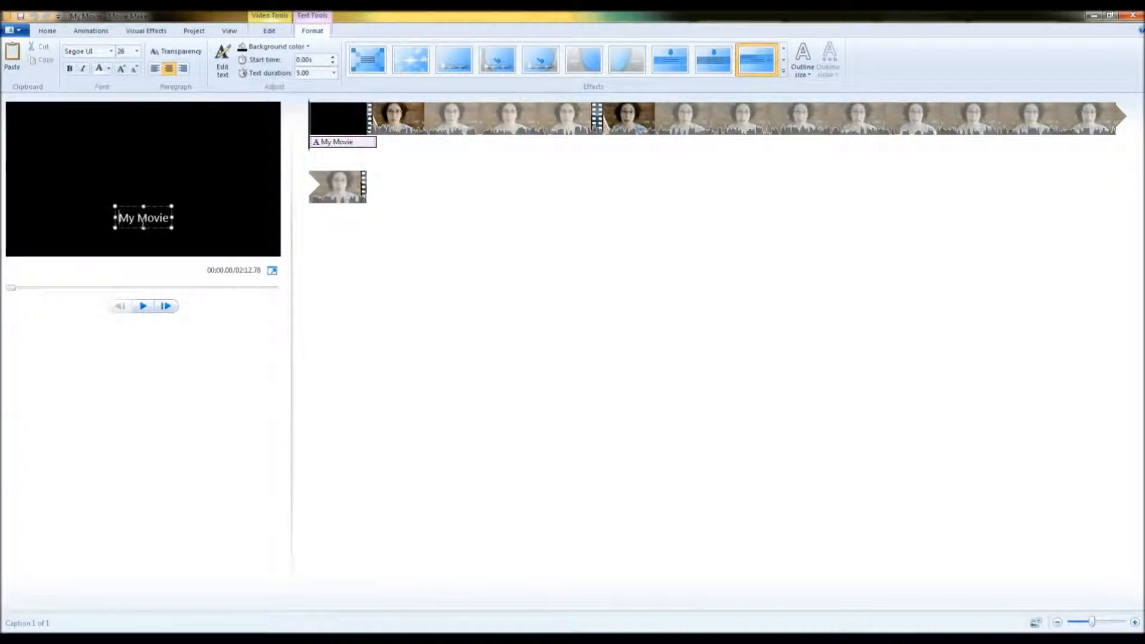
double_click(143, 222)
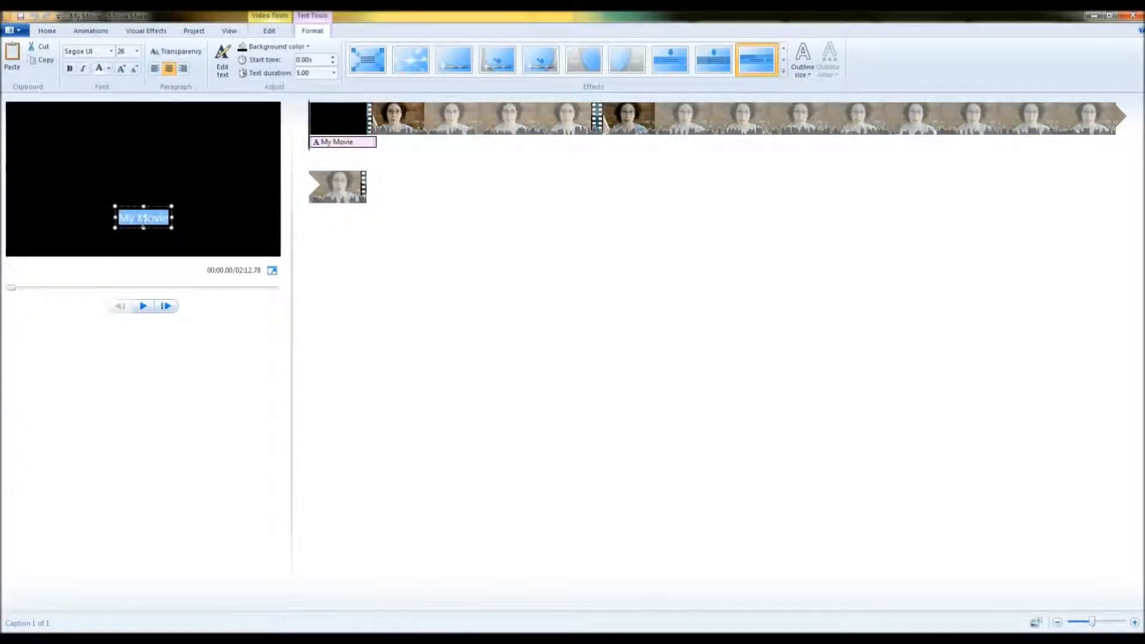
text(Walmart)
key(Return)
text(Family)
key(Return)
text(Mobile)
key(Return)
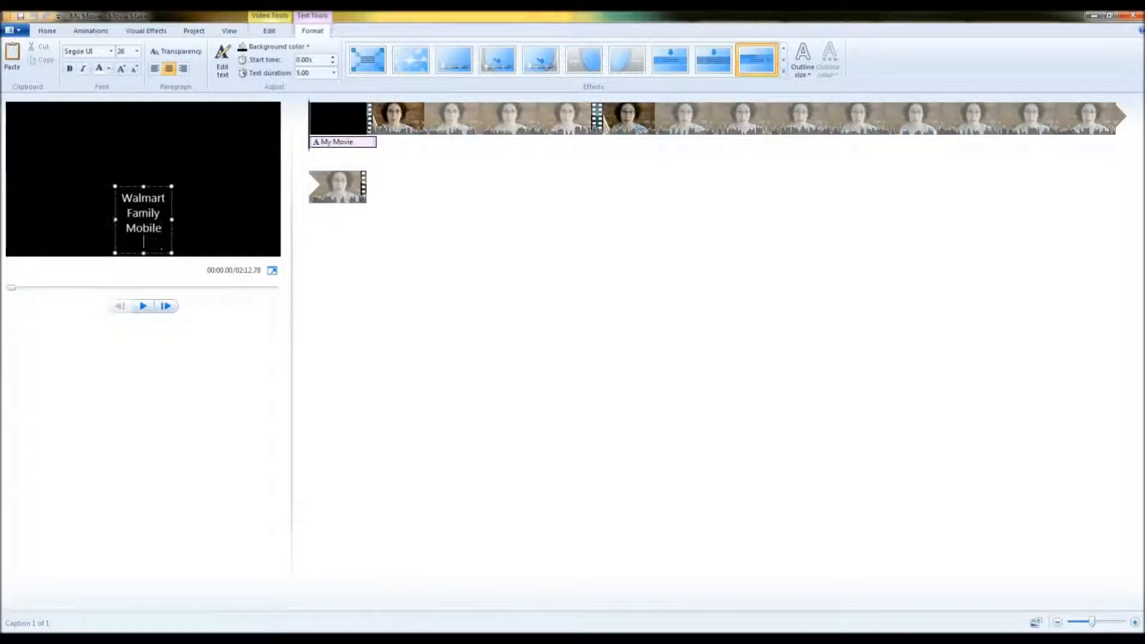
text(www.horr)
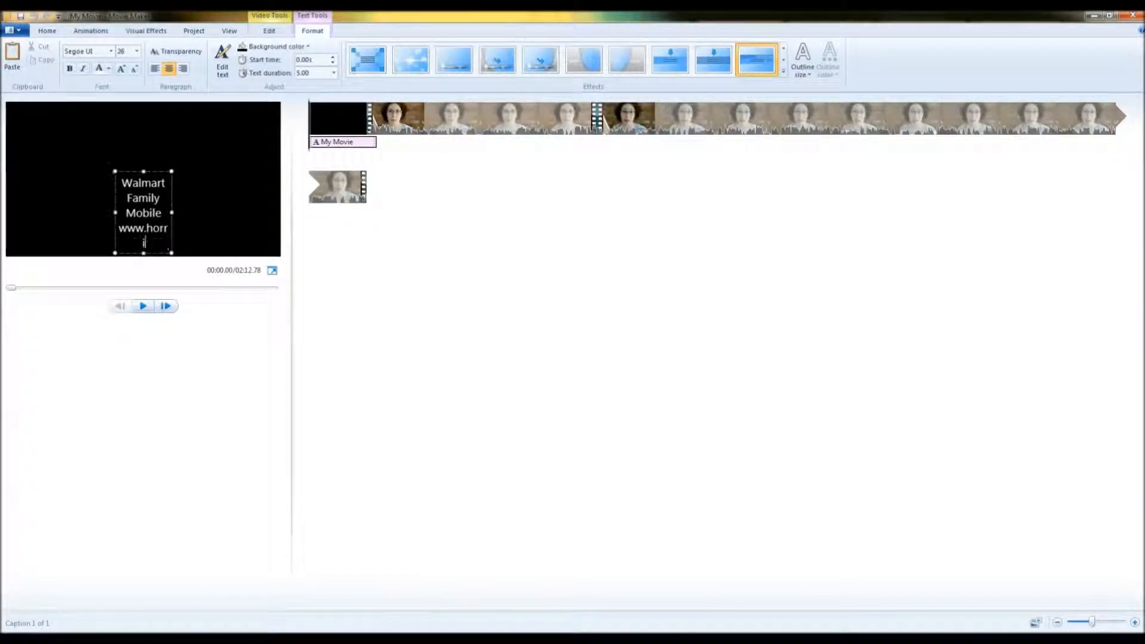
text(iblehousewife.com)
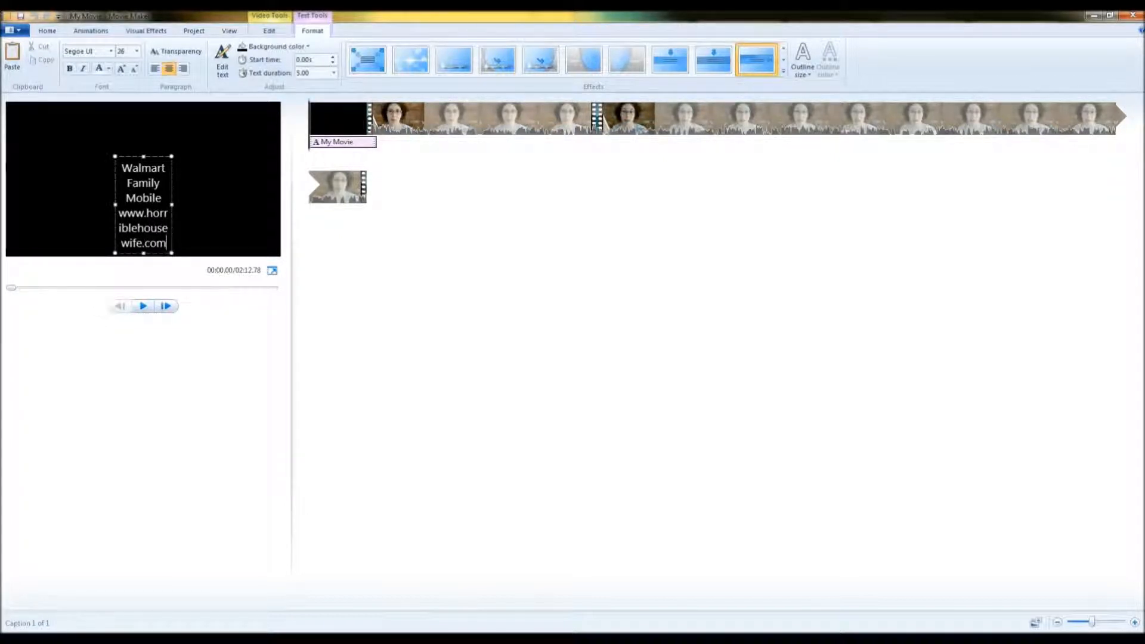
Widen the title text box to span the full width of the frame.
drag(171, 205, 278, 205)
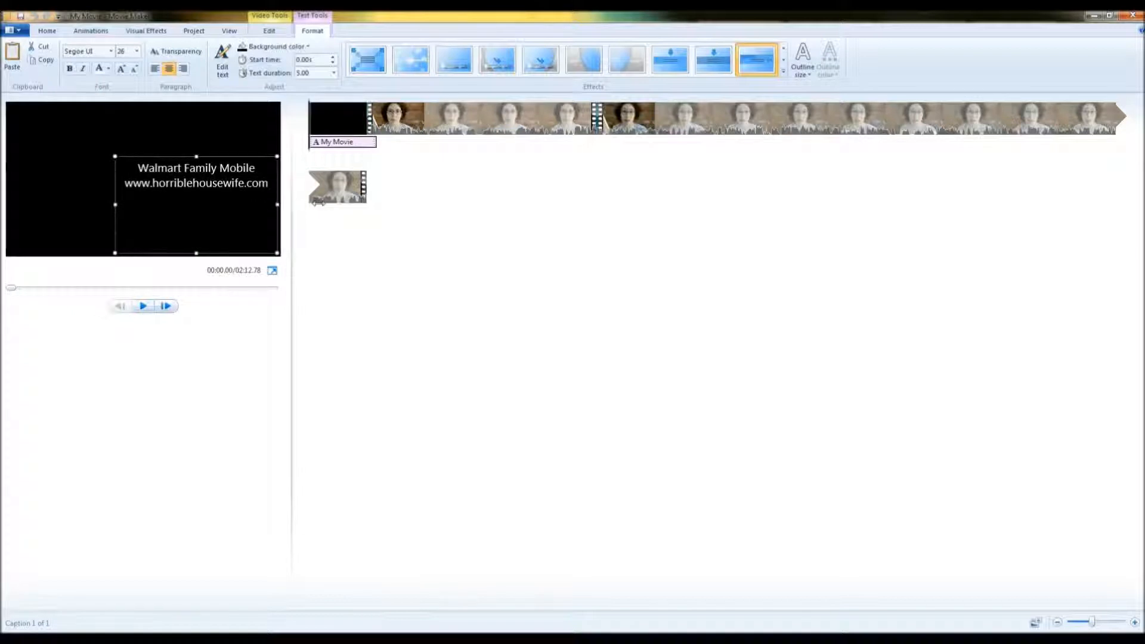
drag(116, 174, 2, 176)
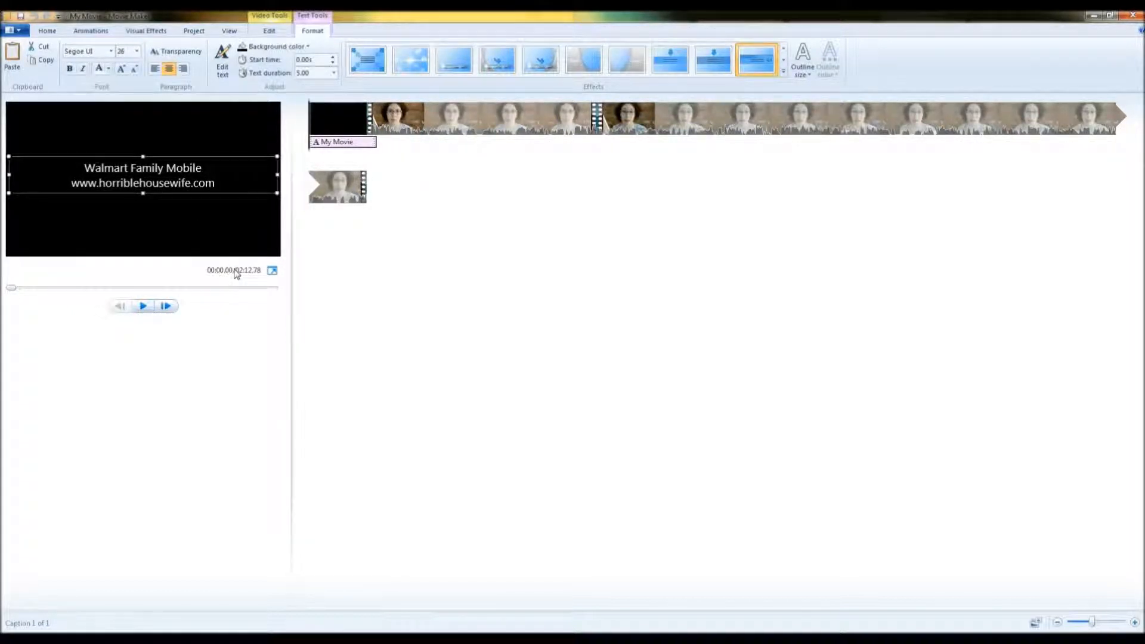
click(416, 198)
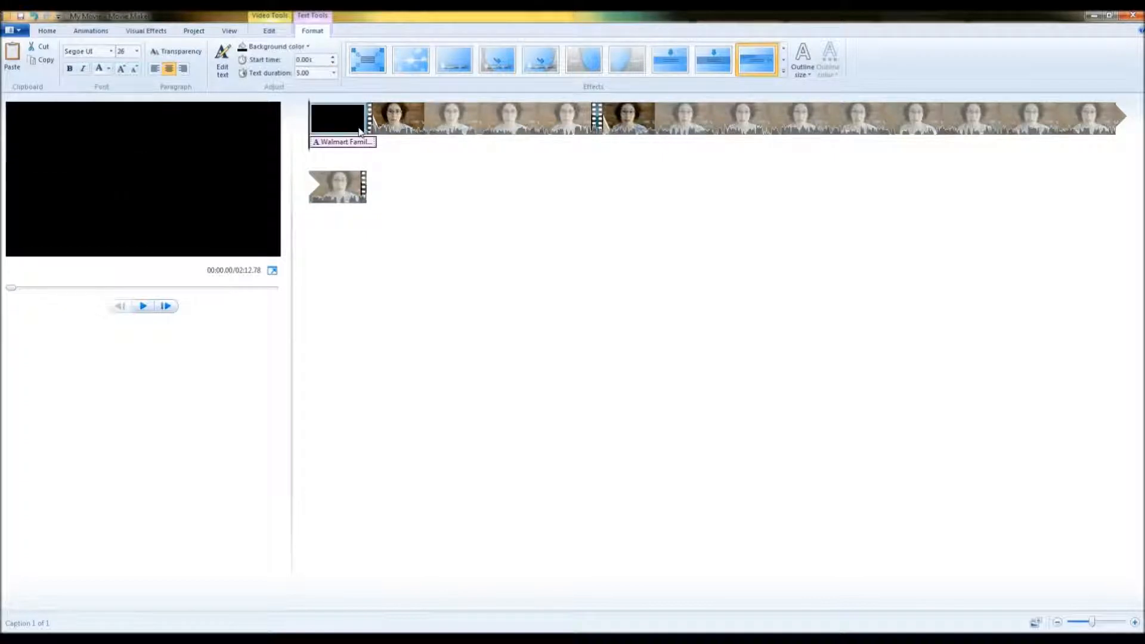
Play back the title at the start of the movie.
click(275, 32)
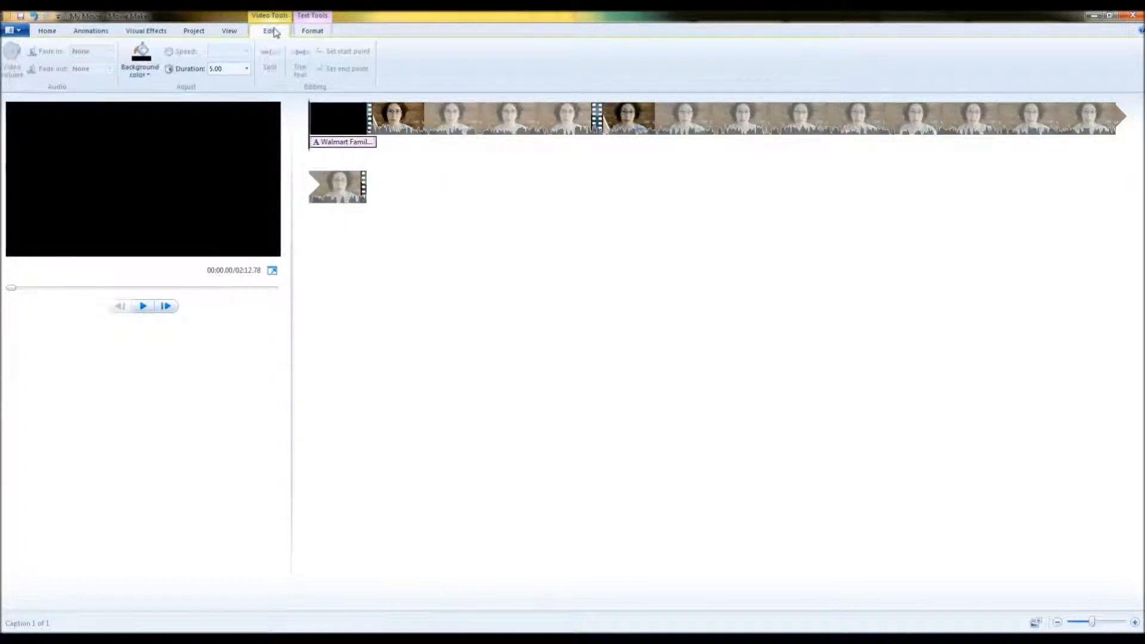
click(143, 306)
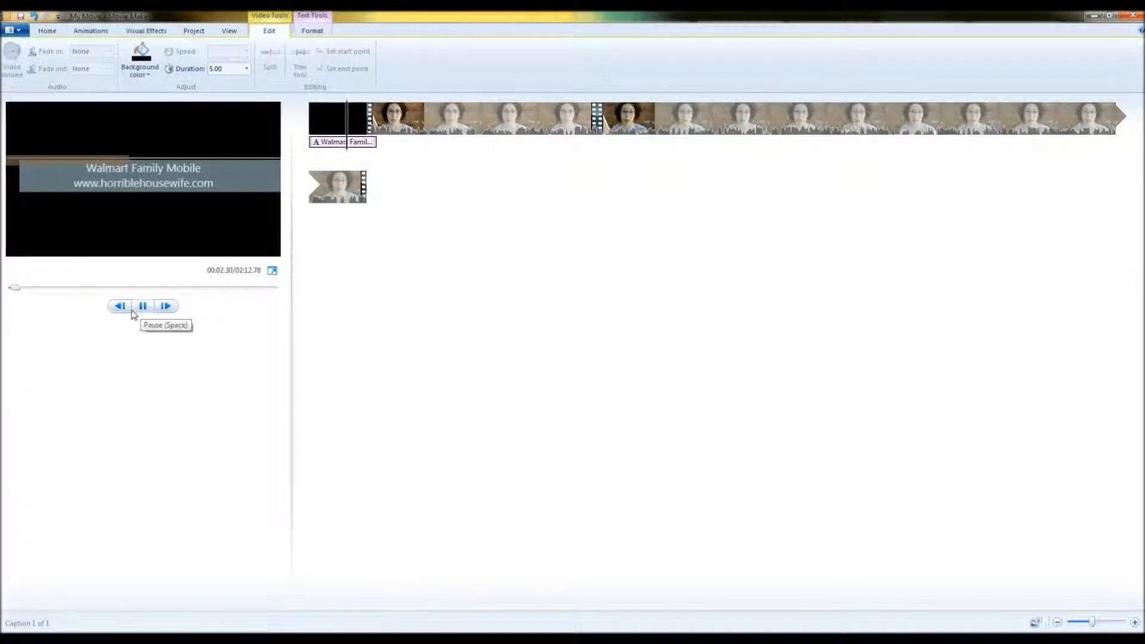
click(143, 307)
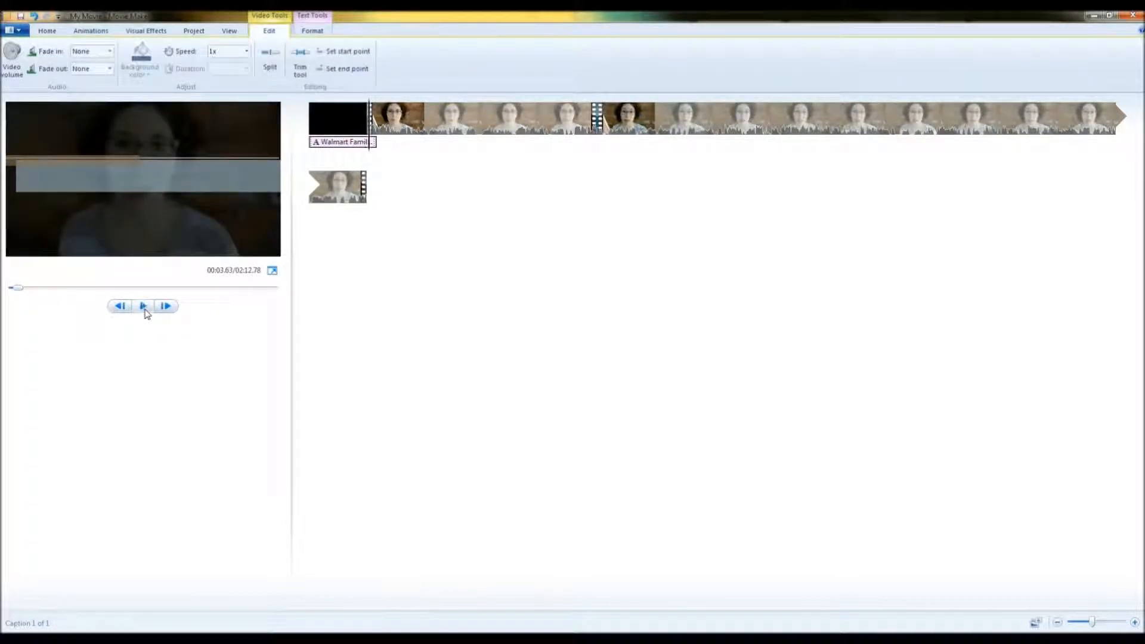
Apply the Cinematic - Burst 1 text effect to the title.
click(77, 33)
click(57, 33)
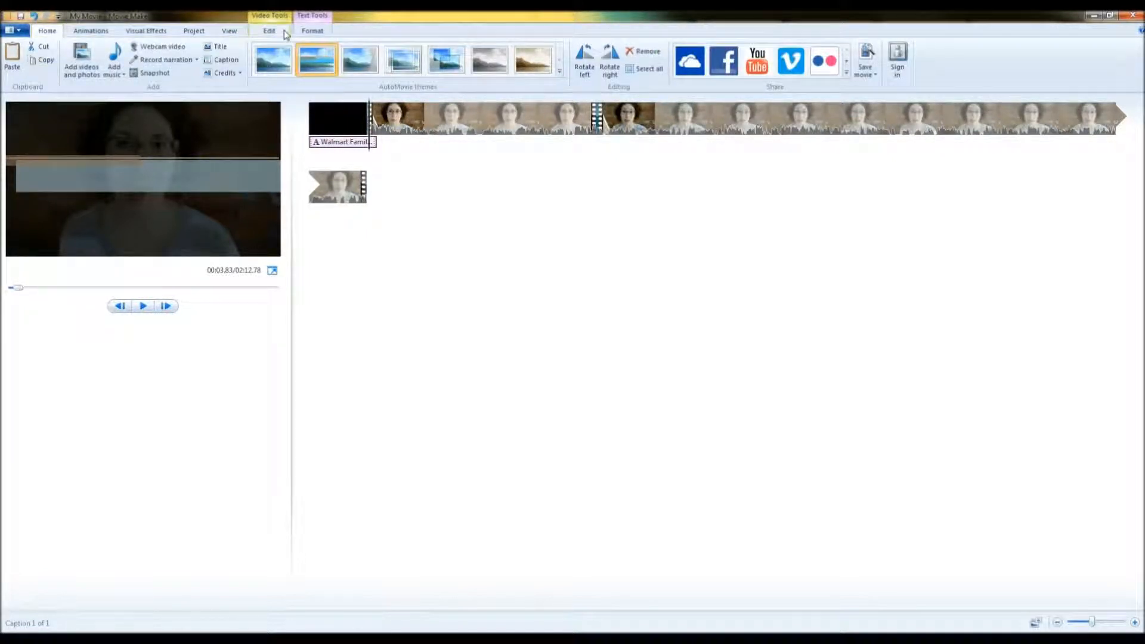
click(308, 32)
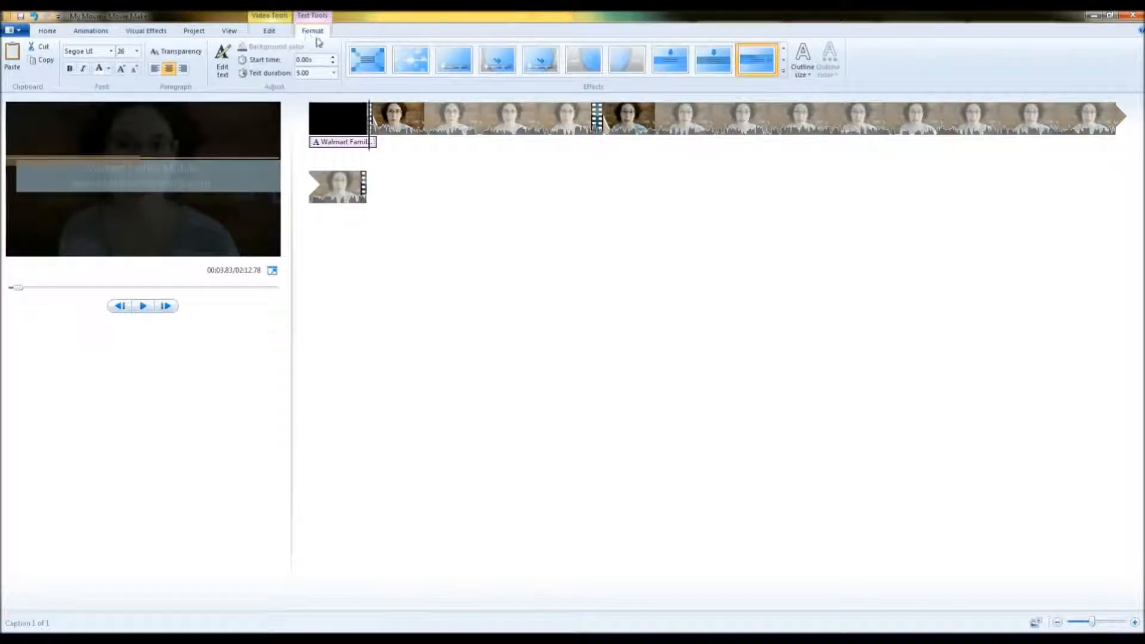
click(405, 57)
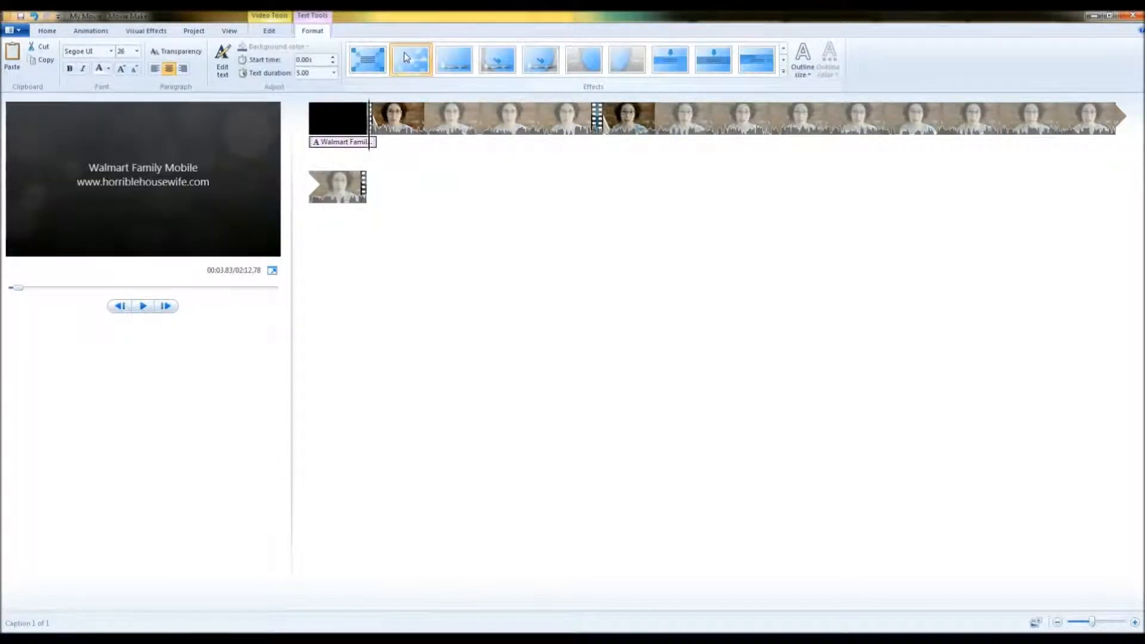
Play back the title with its new effect from the start.
click(311, 134)
click(146, 306)
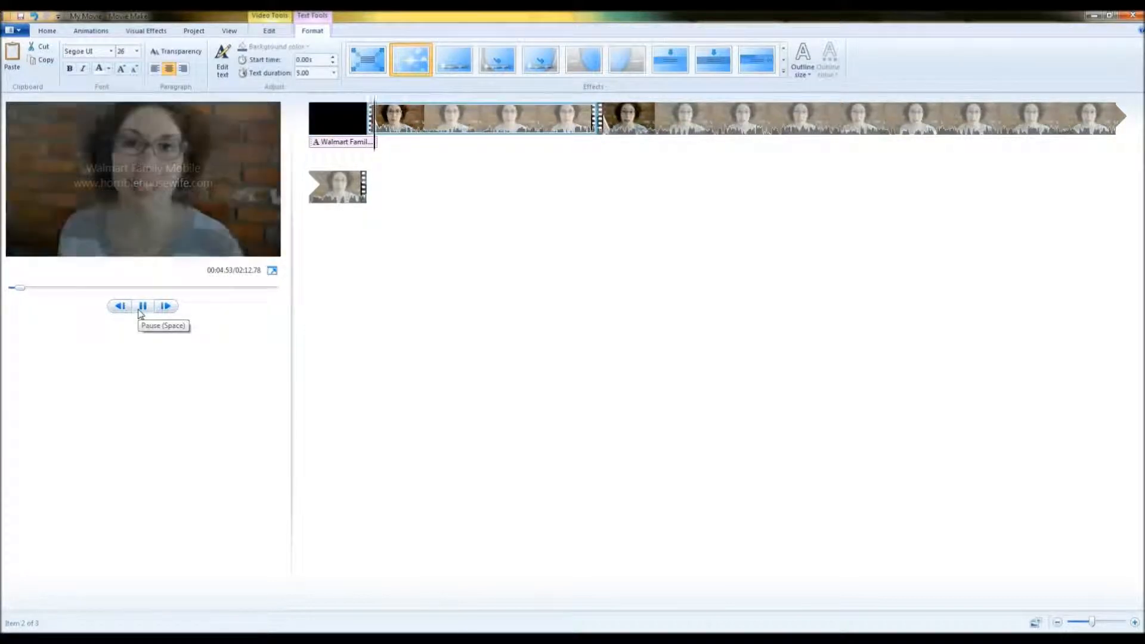
click(142, 306)
Set the title's text duration to 4 seconds.
click(372, 142)
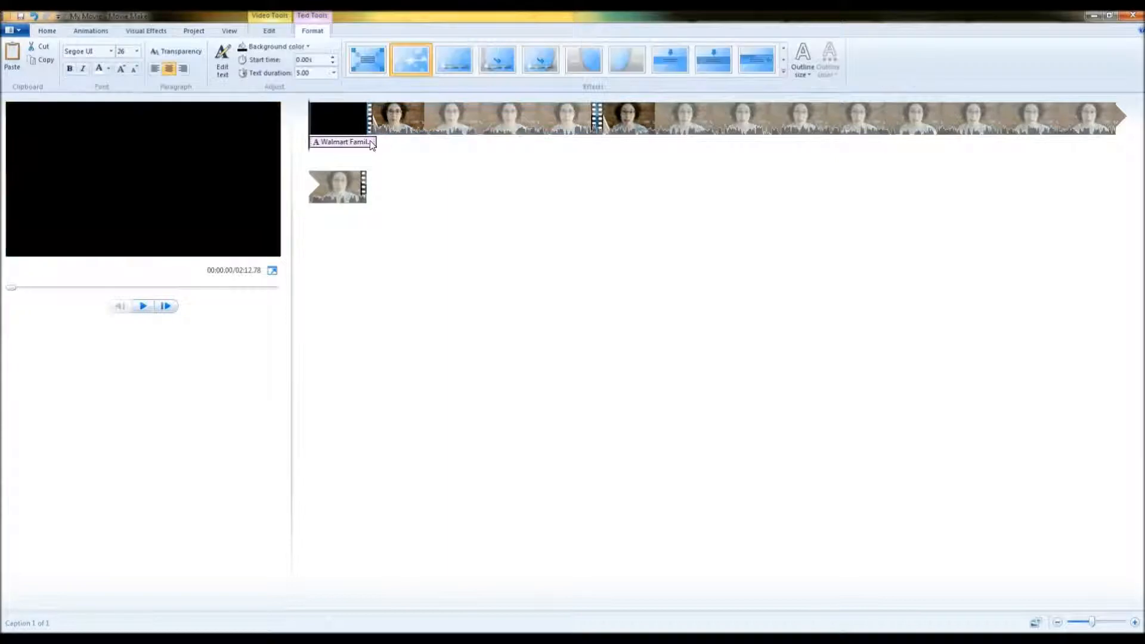
click(334, 73)
click(320, 118)
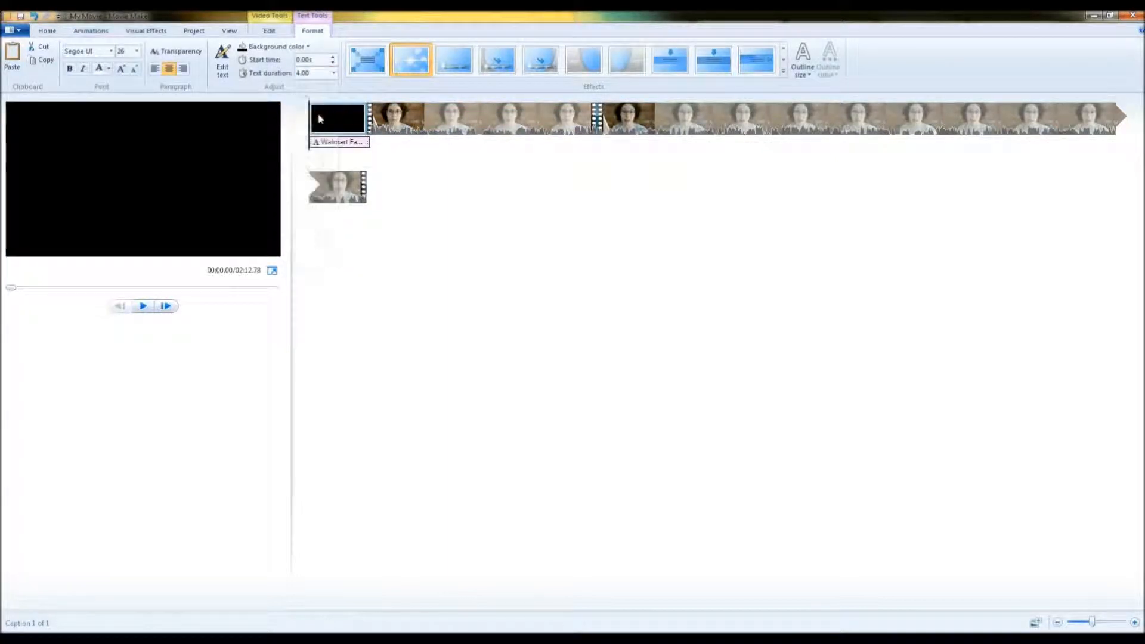
Add a credits clip at the end of the movie.
click(145, 308)
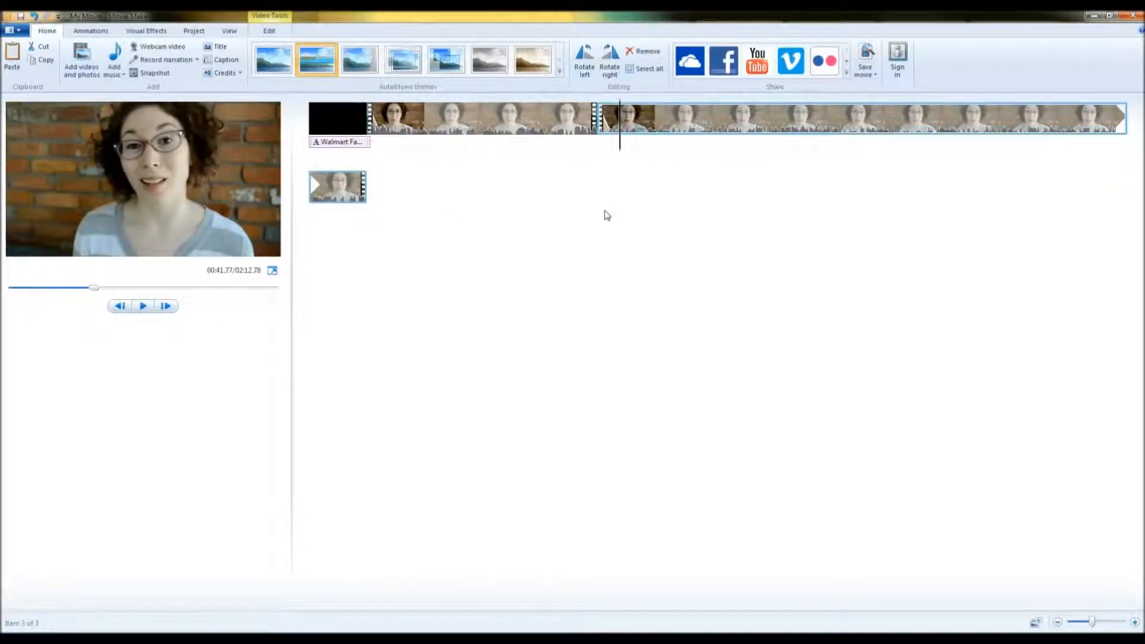
click(358, 192)
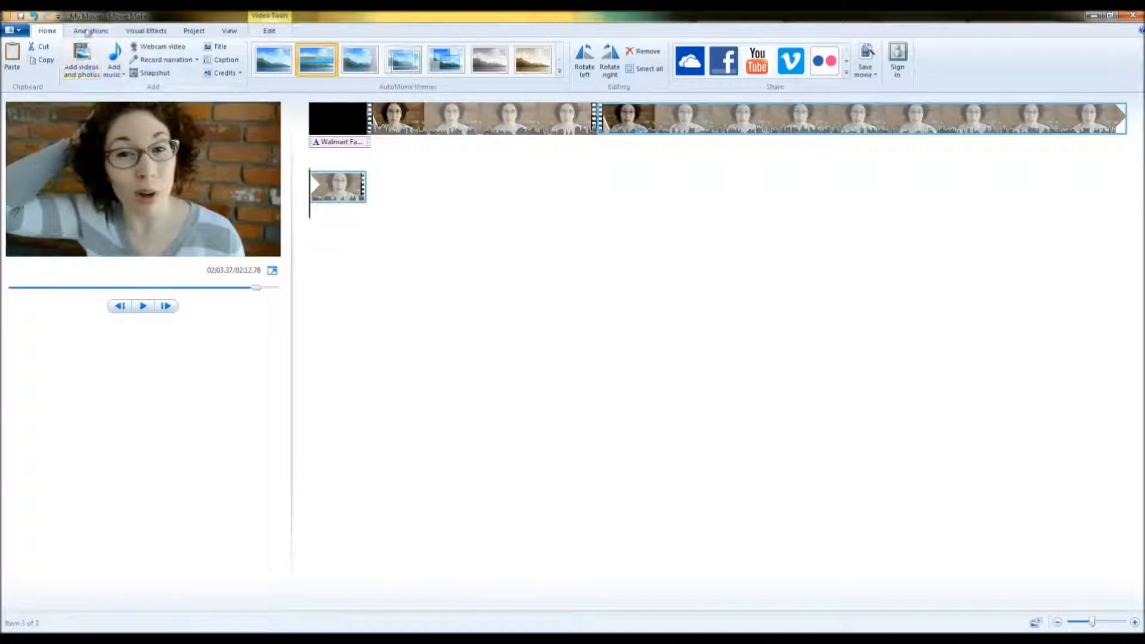
click(242, 72)
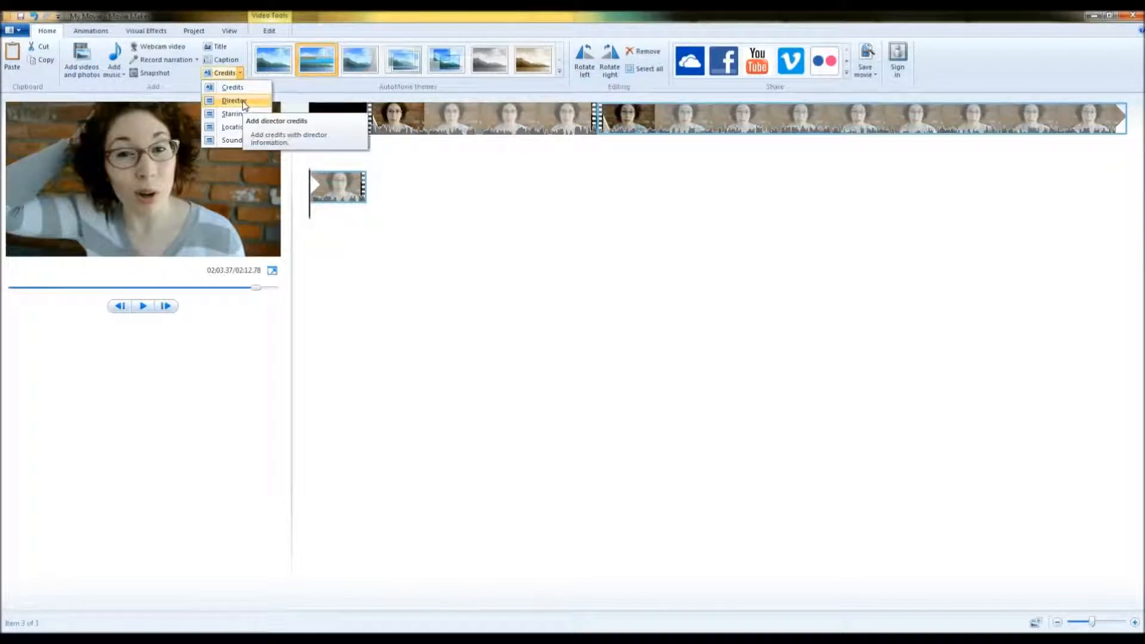
click(241, 89)
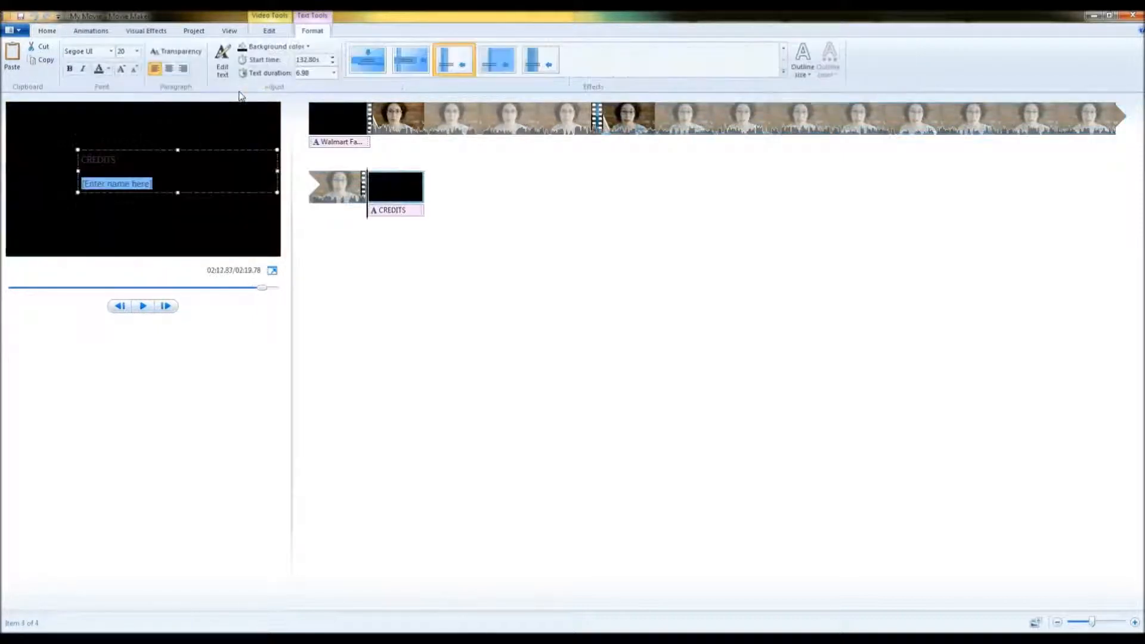
Replace the credits text with "Put a call to action here" in white font.
key(ctrl+a)
key(BackSpace)
text(Pu)
key(ctrl+a)
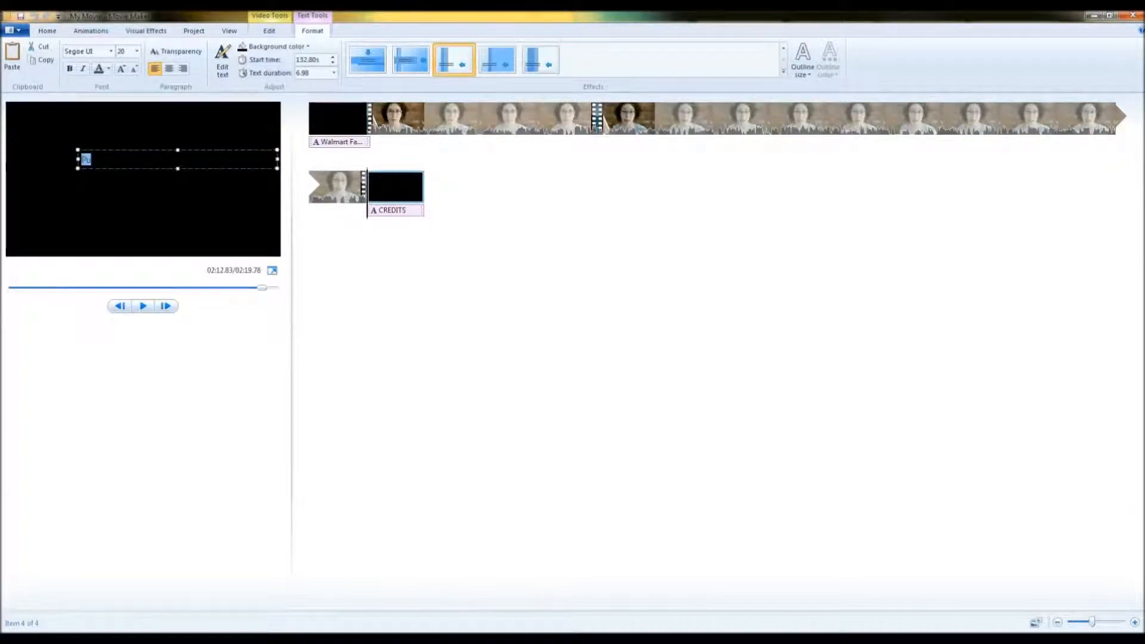
click(108, 69)
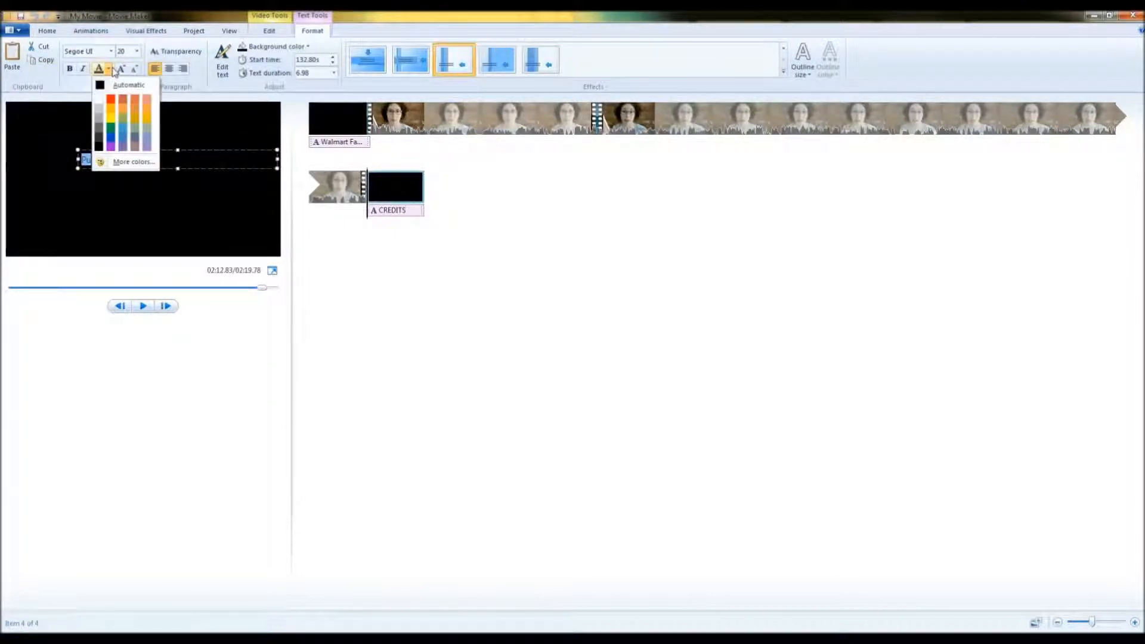
click(101, 100)
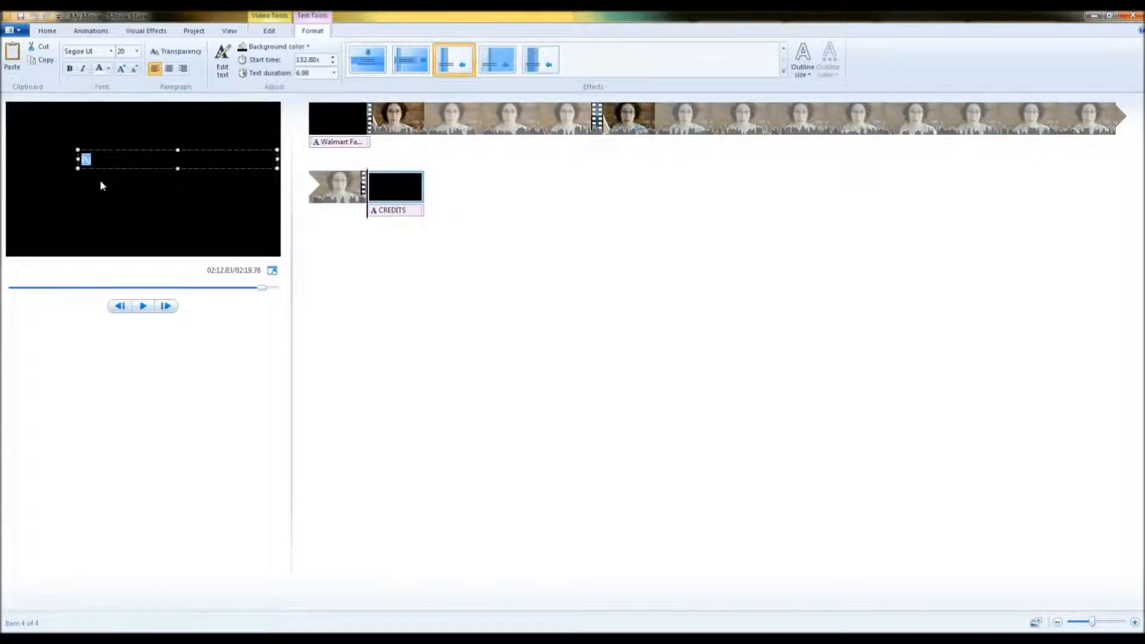
click(101, 161)
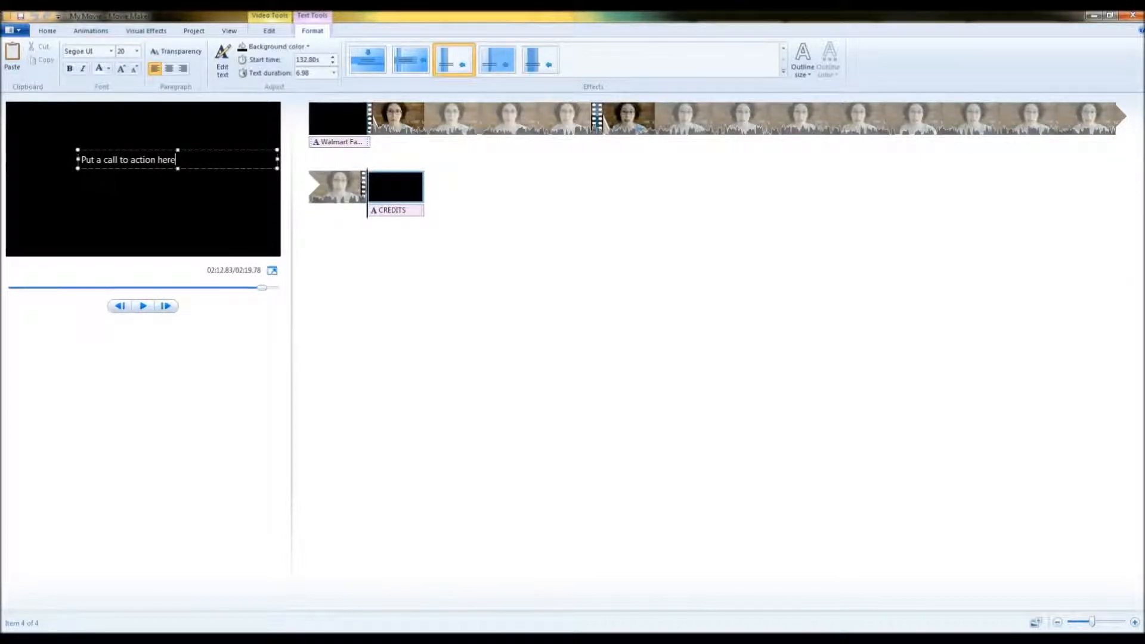
Play back the beginning of the movie to review the title.
click(163, 324)
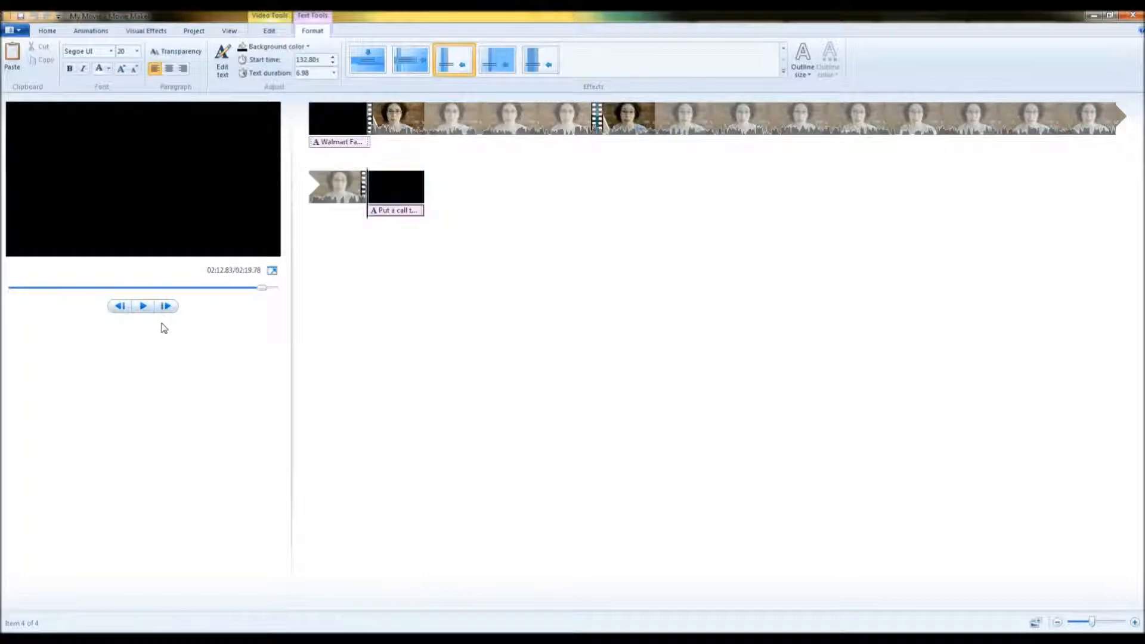
click(142, 306)
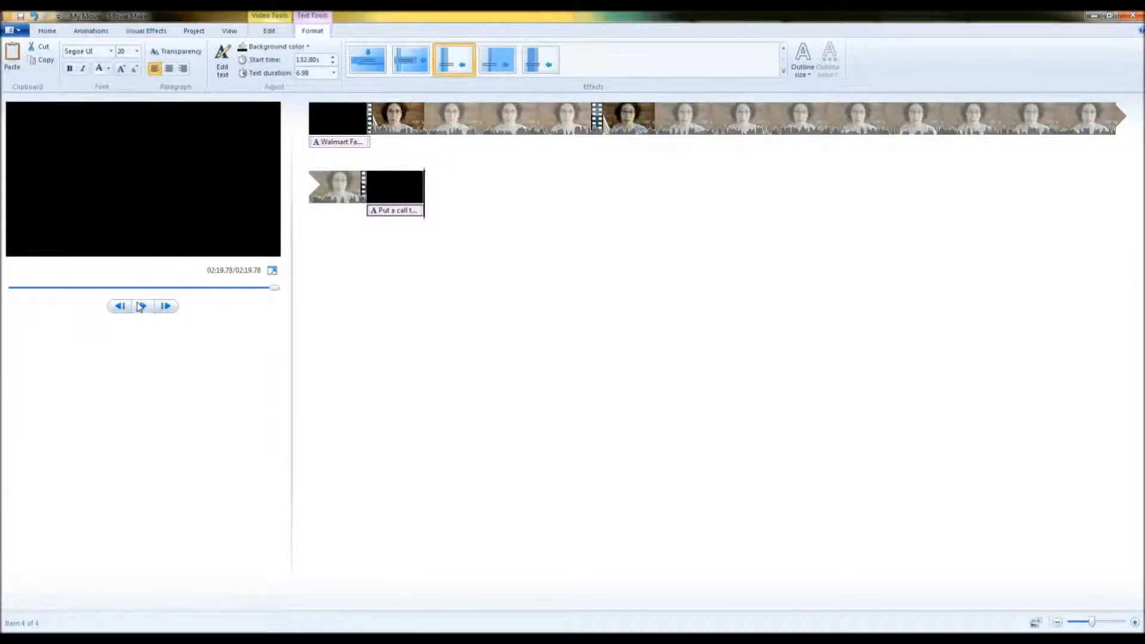
click(141, 306)
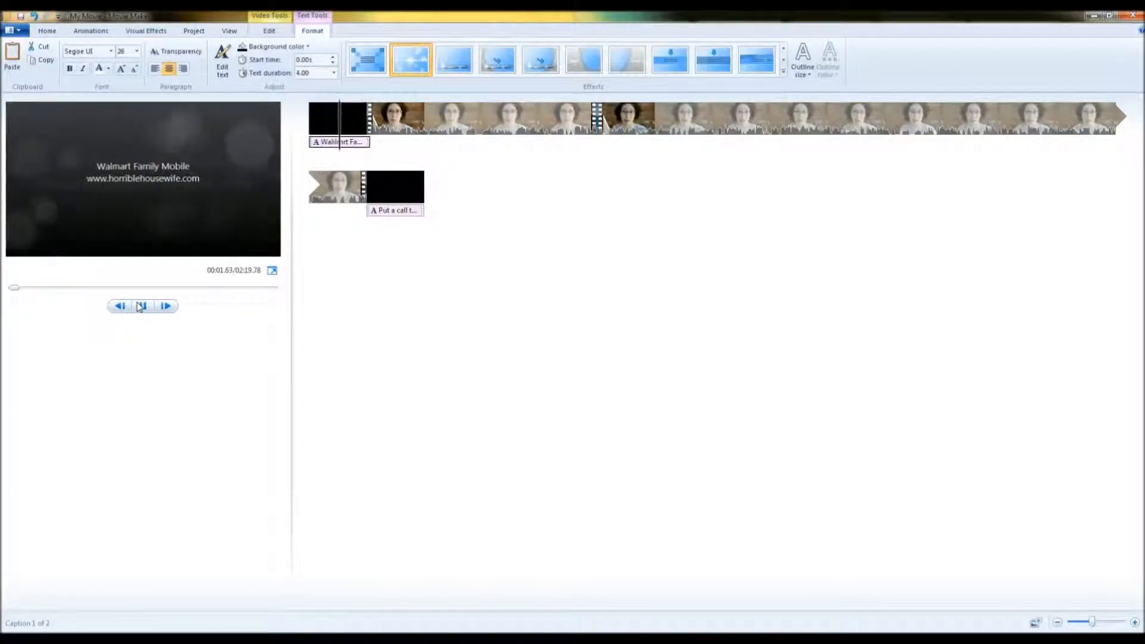
click(141, 306)
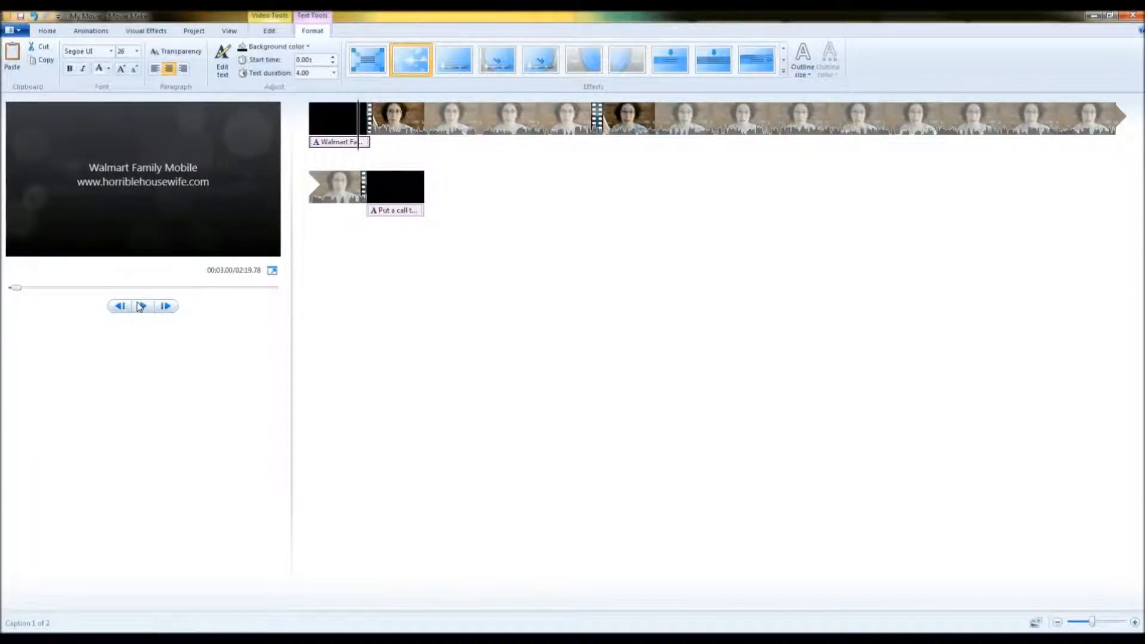
click(144, 306)
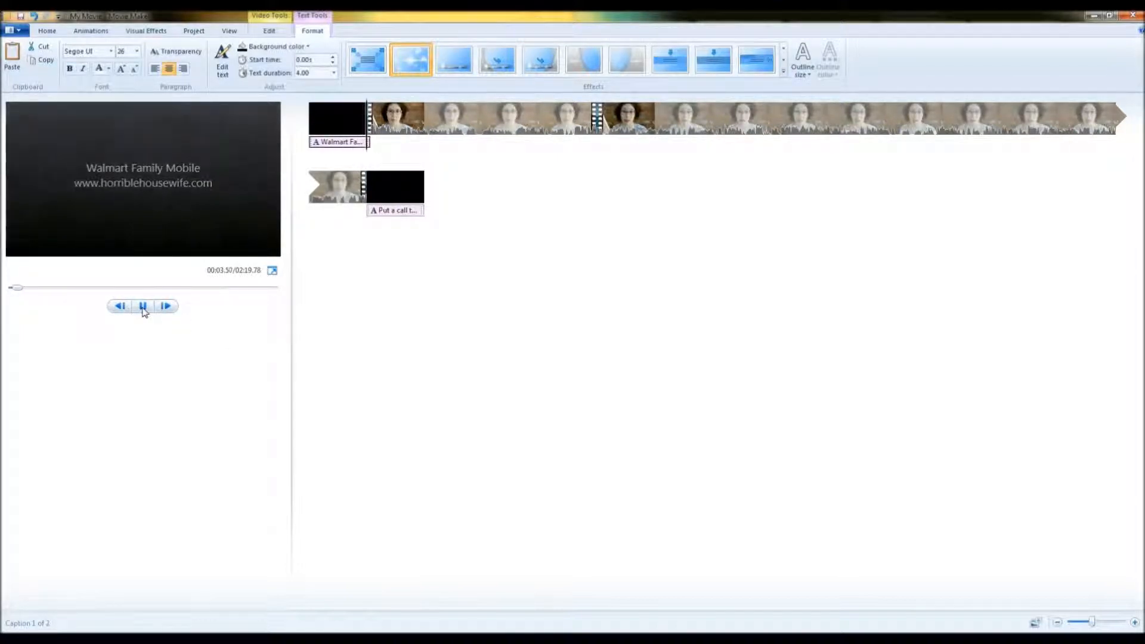
click(143, 307)
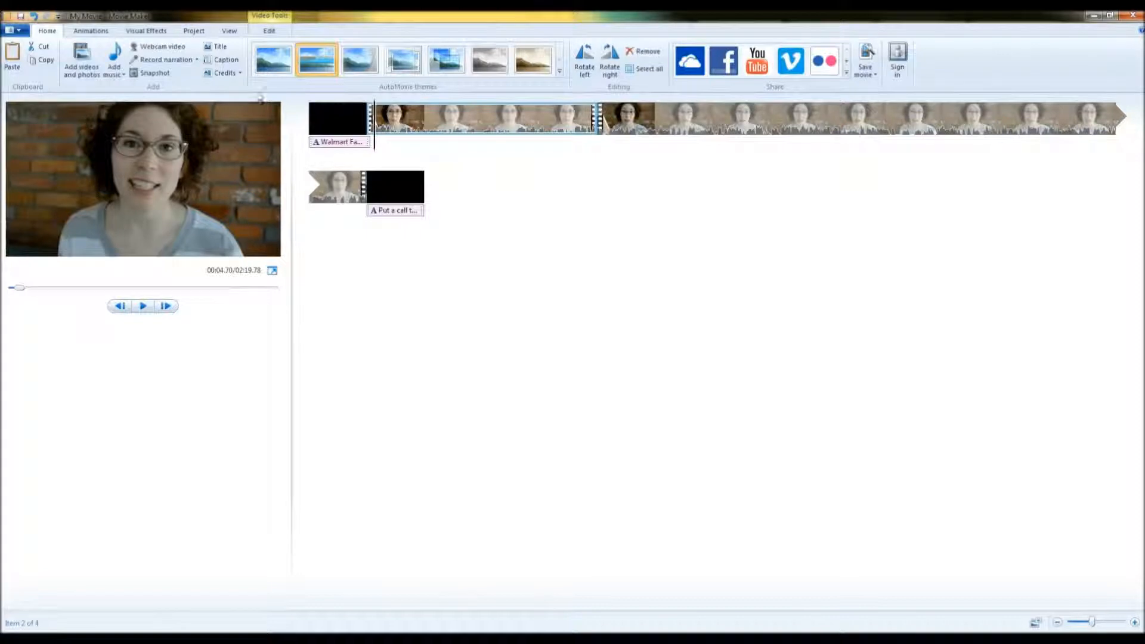
click(219, 61)
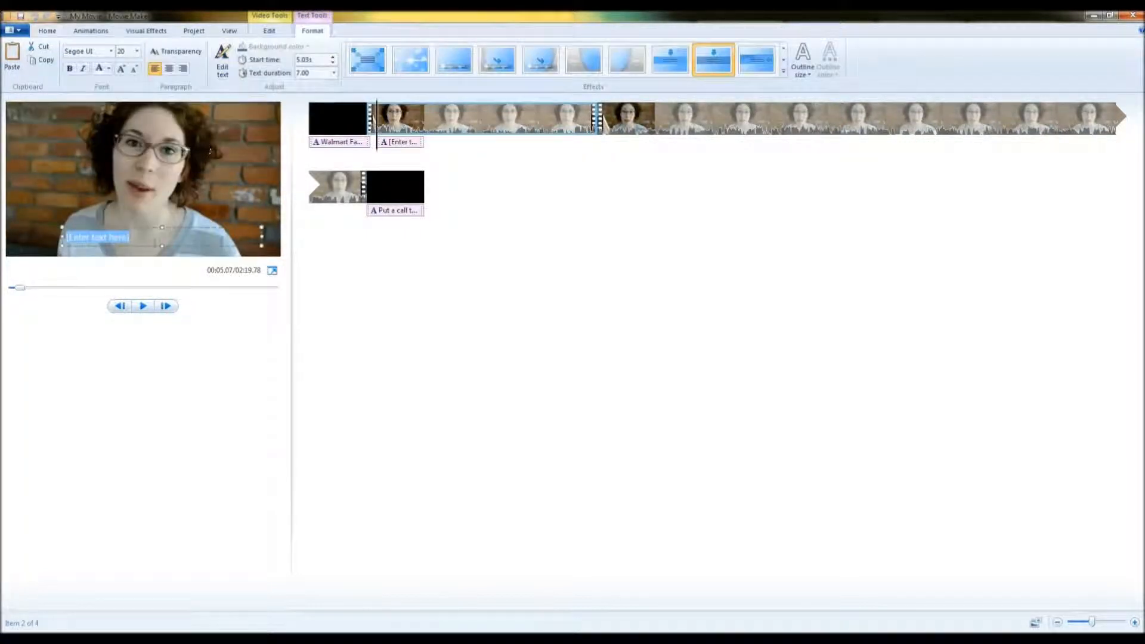
text(E)
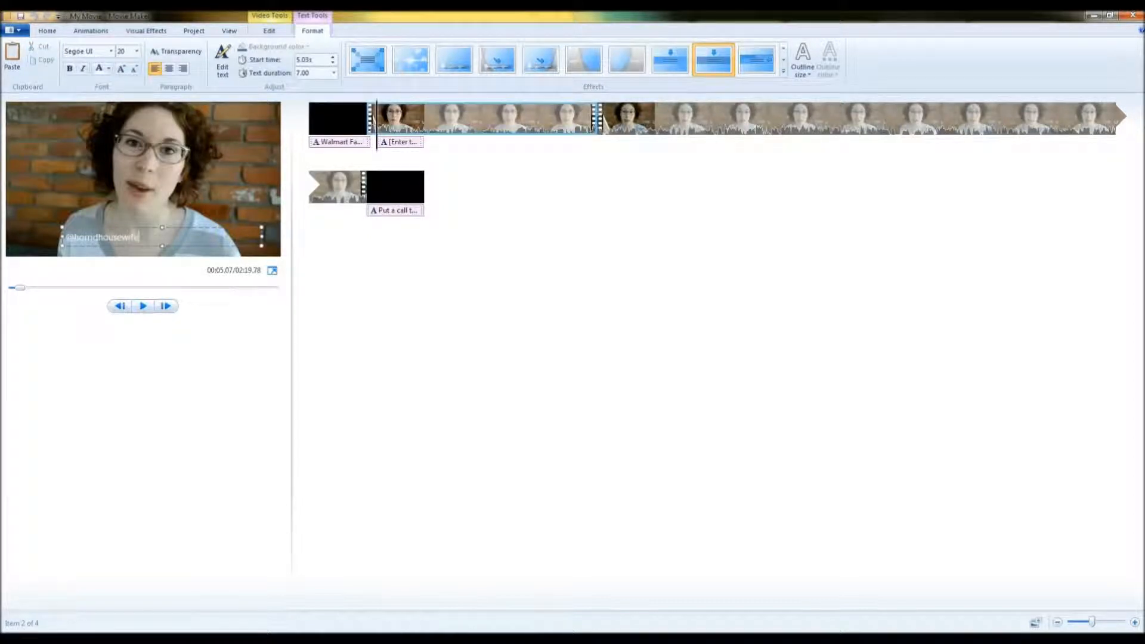
click(108, 229)
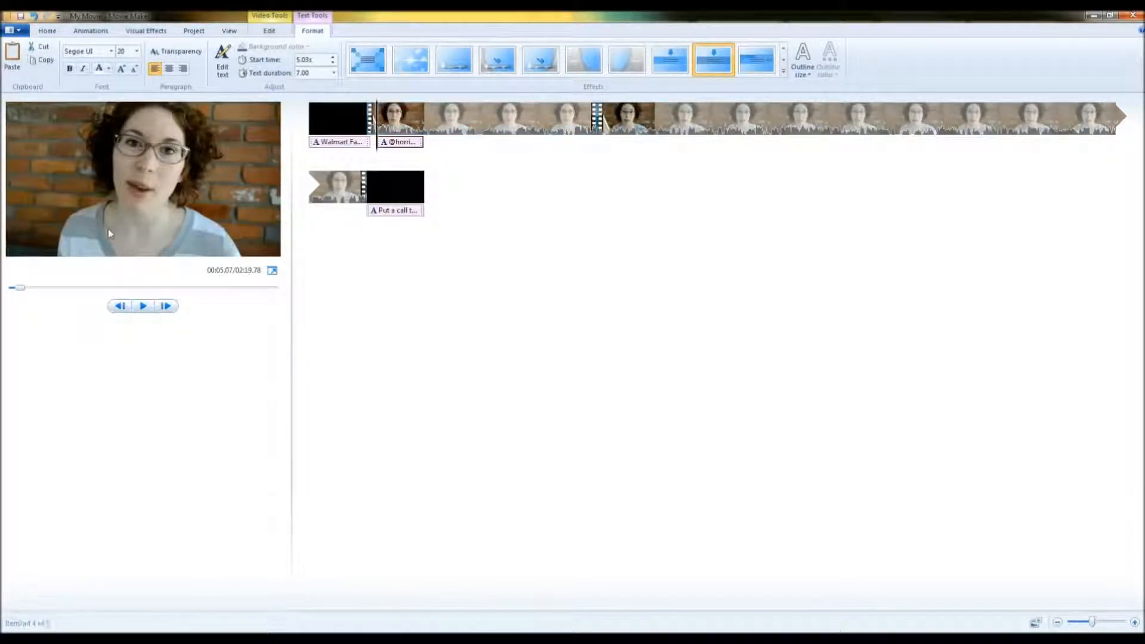
drag(106, 228, 60, 115)
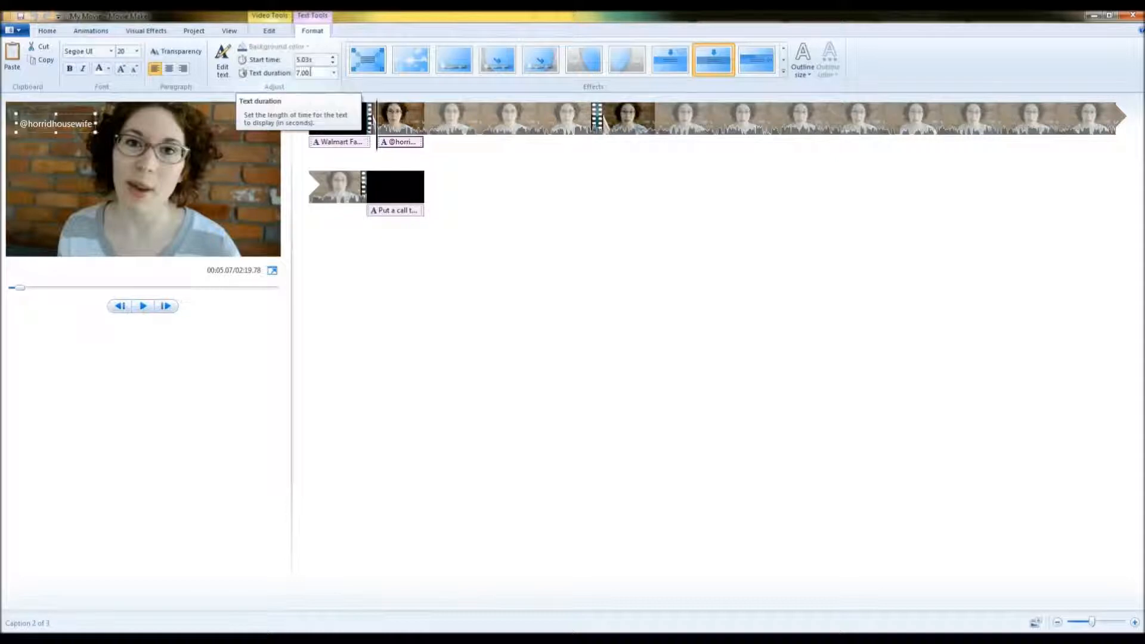
Set the caption's text duration to 3 seconds and play it back.
click(333, 72)
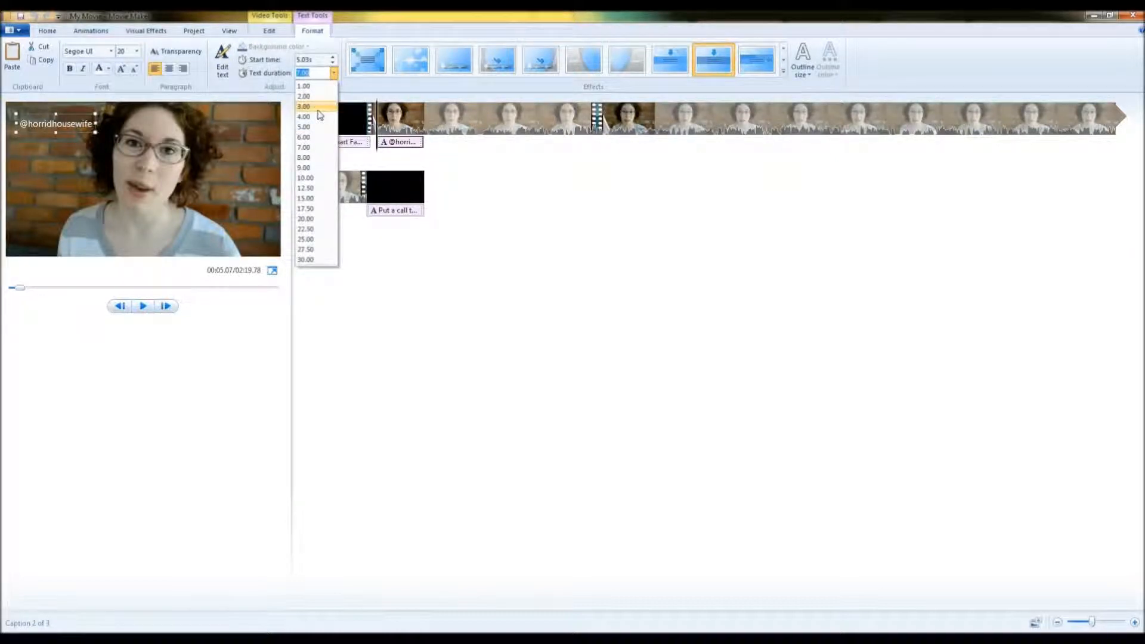
click(318, 107)
click(140, 310)
click(141, 309)
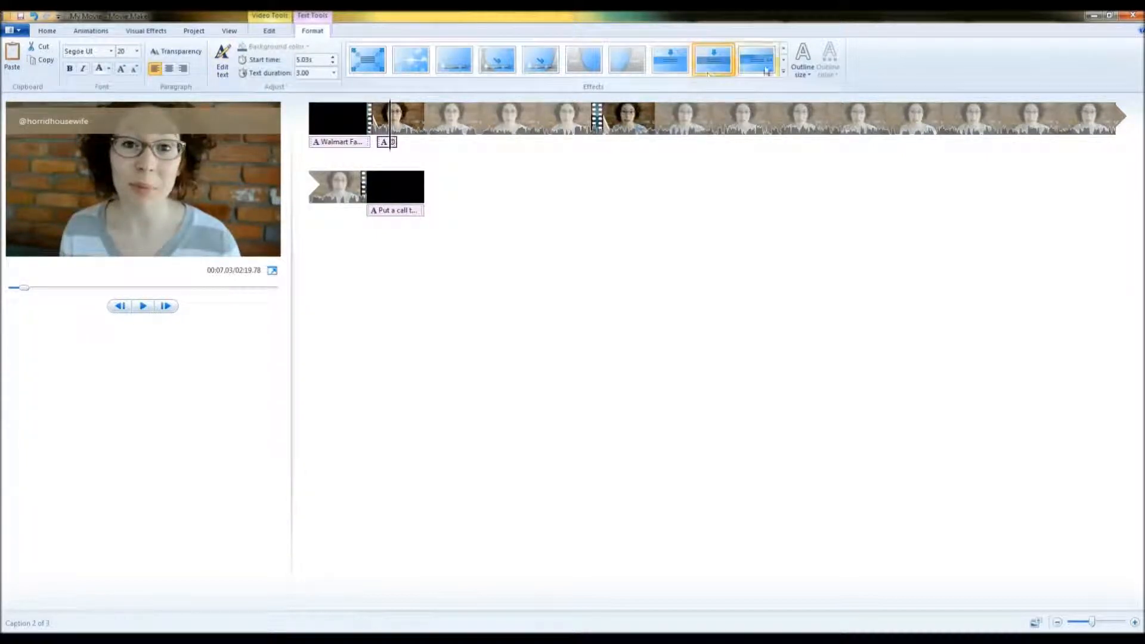
Apply the Stretch text effect to the caption and preview it.
click(783, 55)
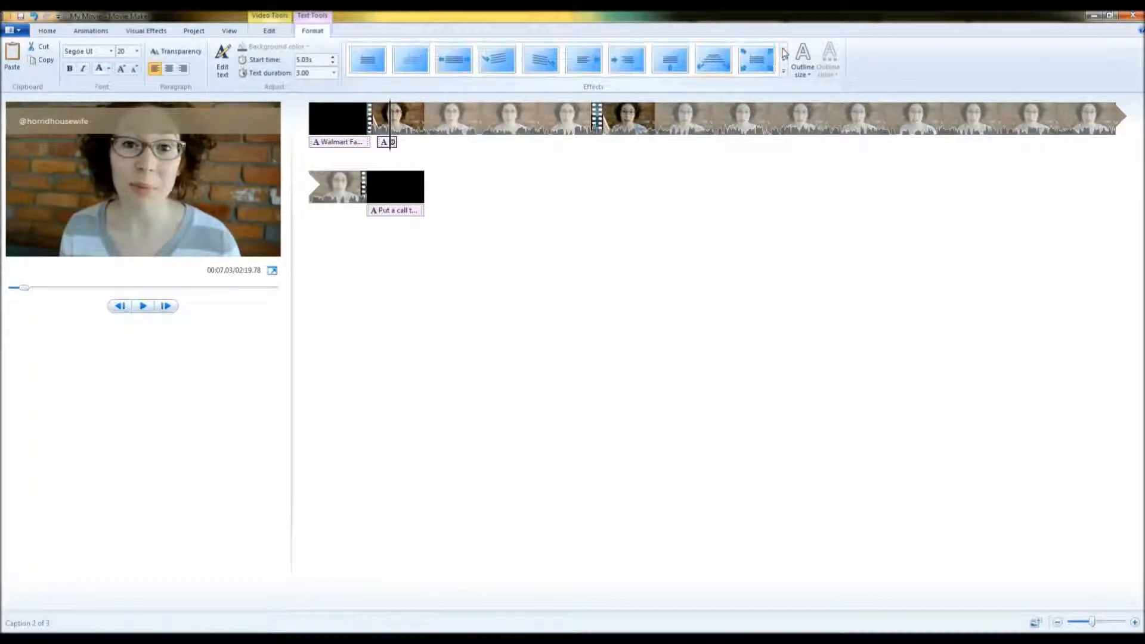
click(438, 70)
click(144, 306)
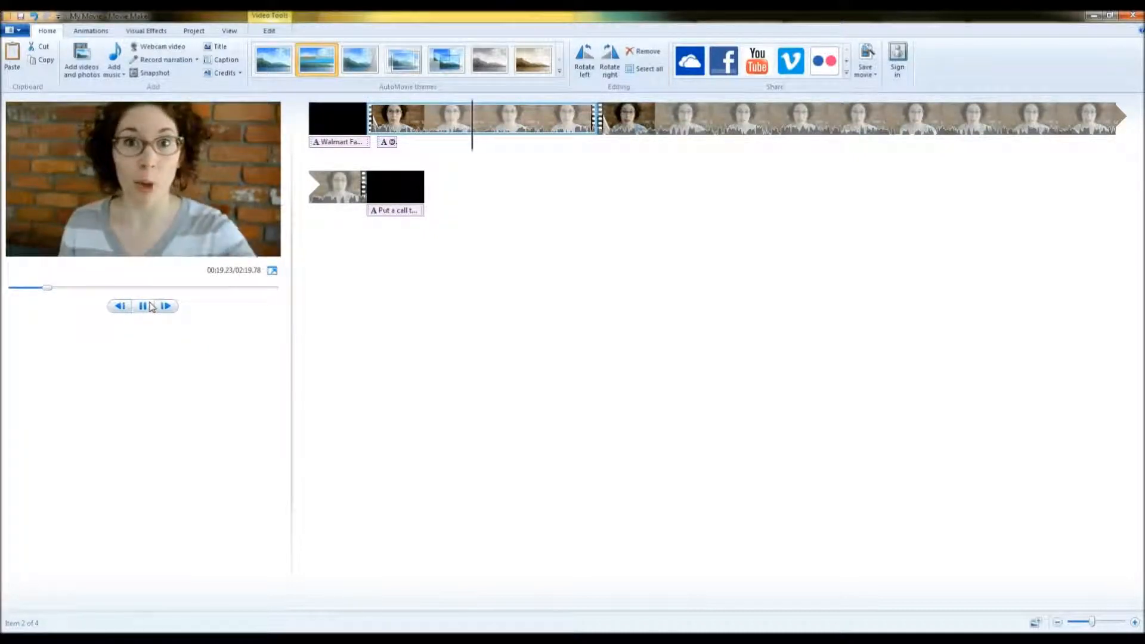
click(151, 307)
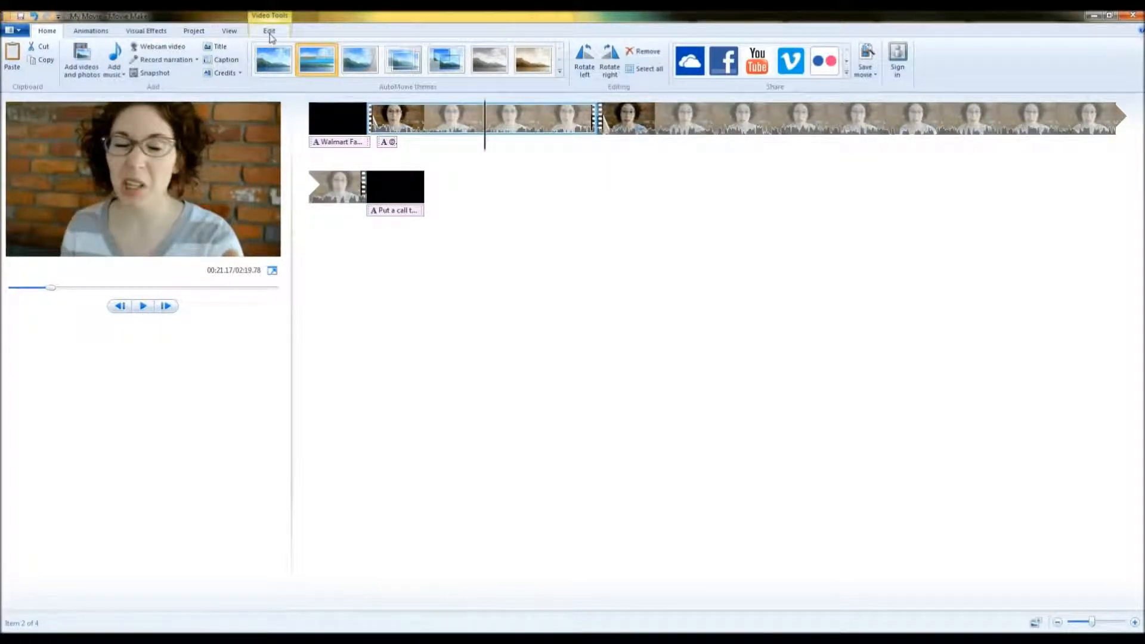
Add a caption reading "you could add one here" at about 21 seconds and preview it.
click(226, 59)
text(you could add one here)
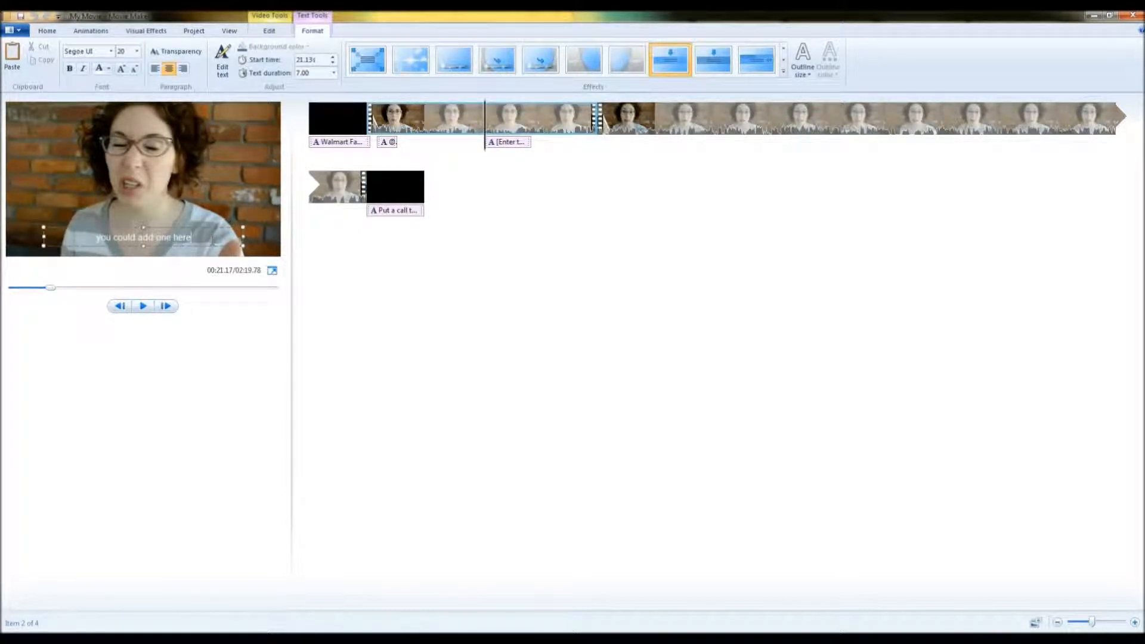
click(391, 87)
click(140, 307)
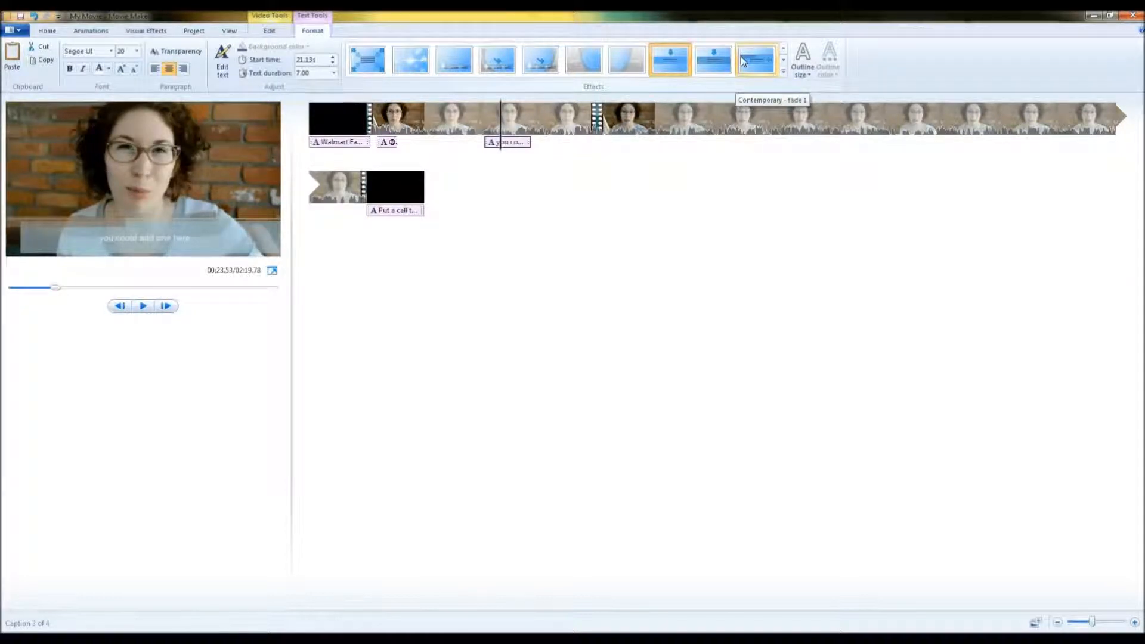
Apply the Contemporary - fade 2 text effect to the new caption and play it back.
click(785, 64)
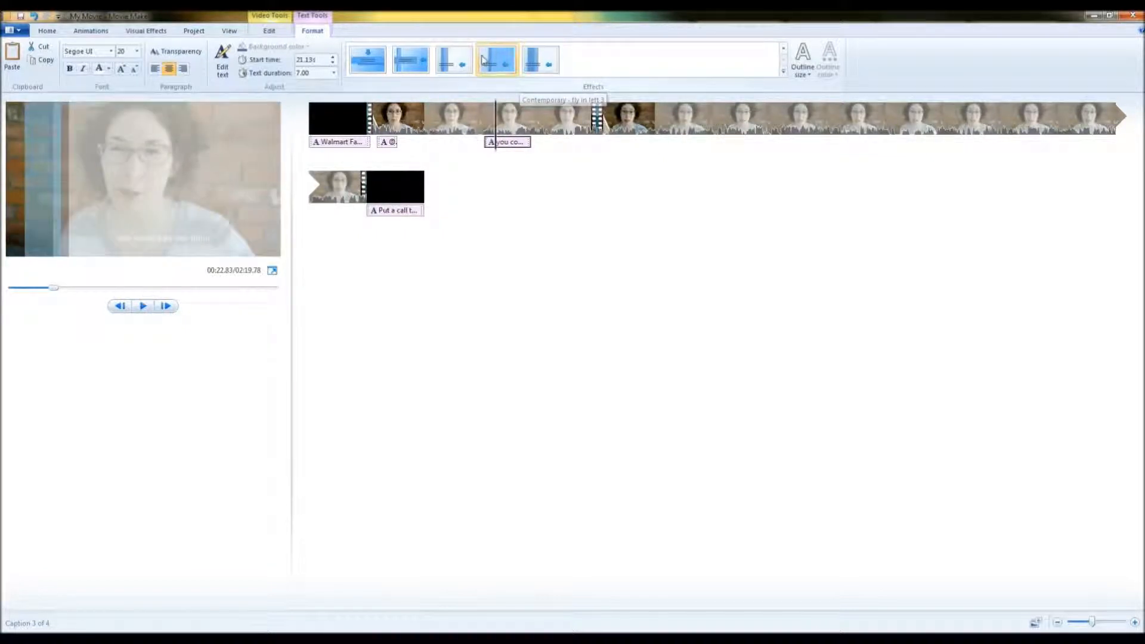
click(368, 60)
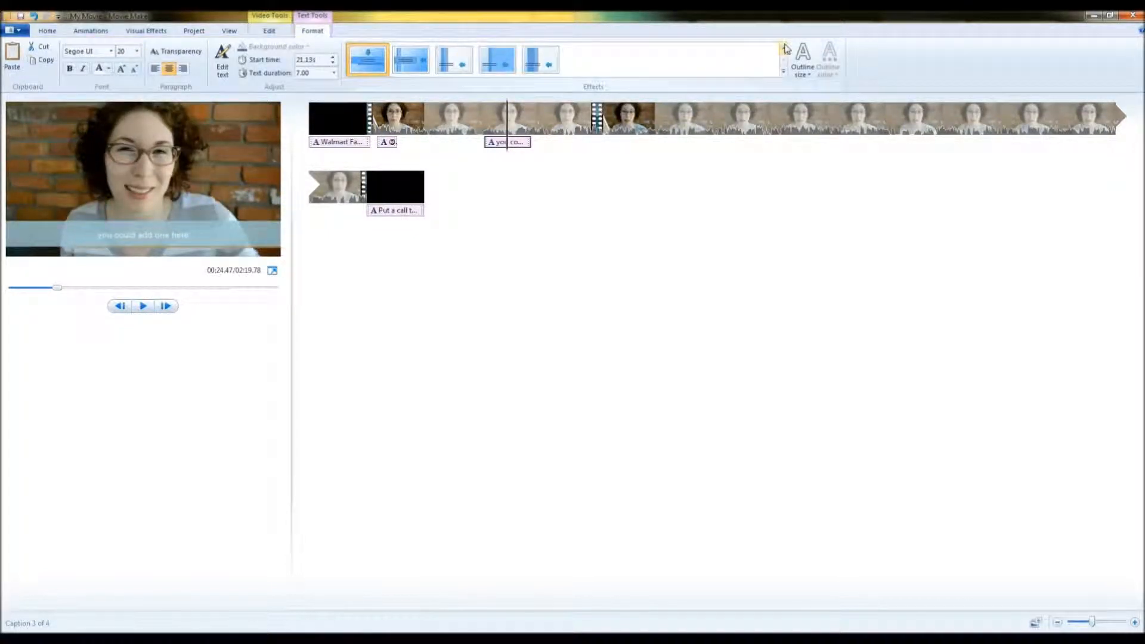
click(786, 49)
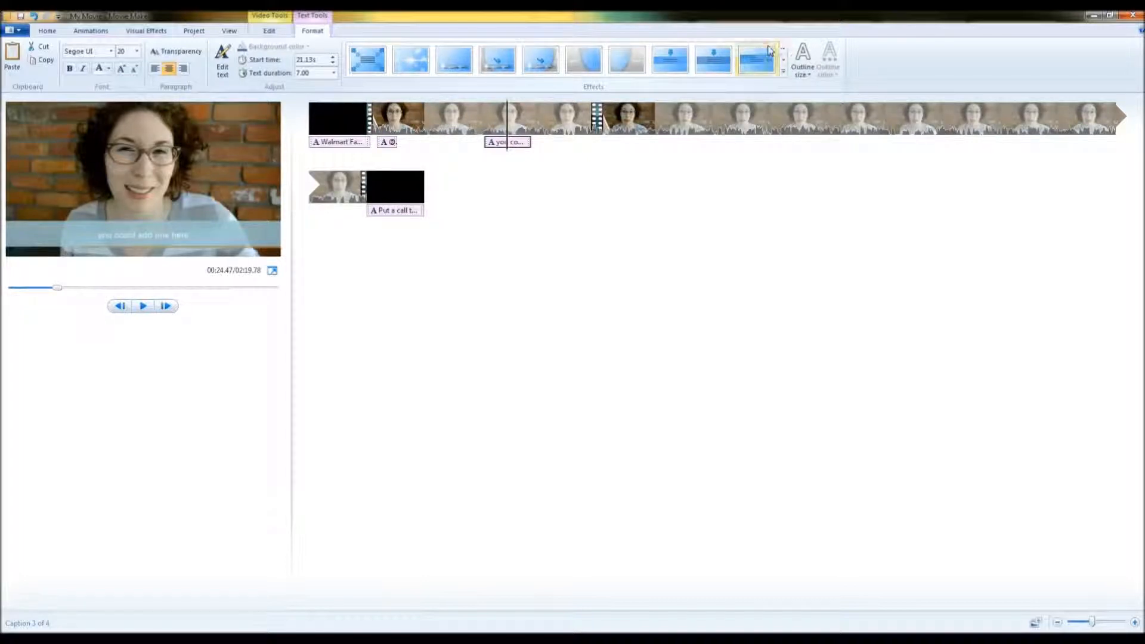
click(768, 48)
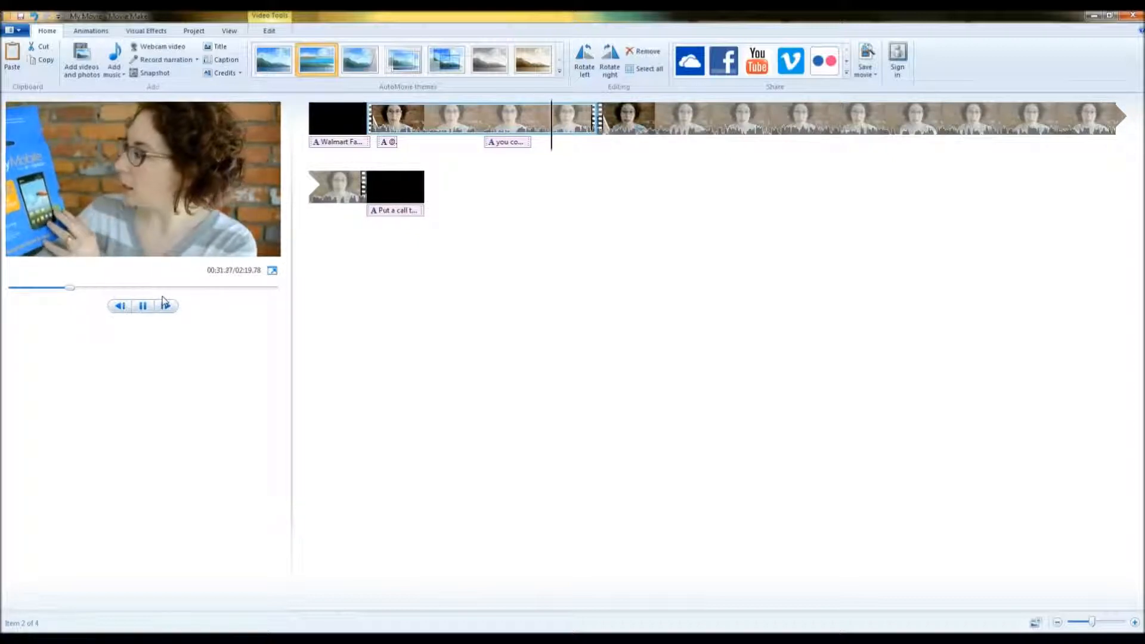
click(143, 306)
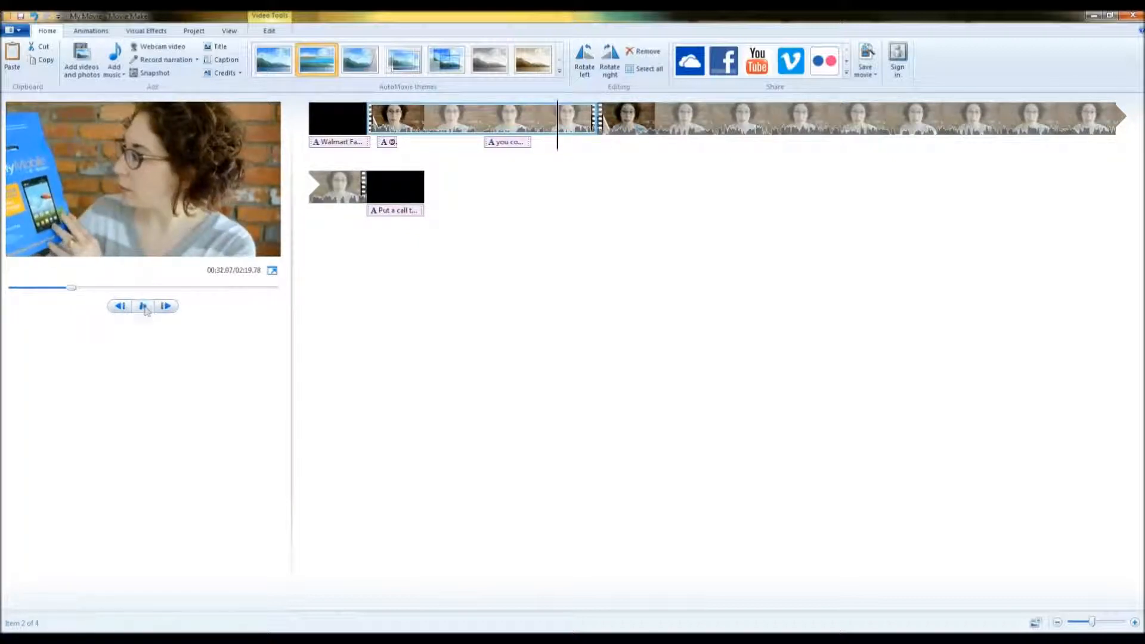
click(114, 72)
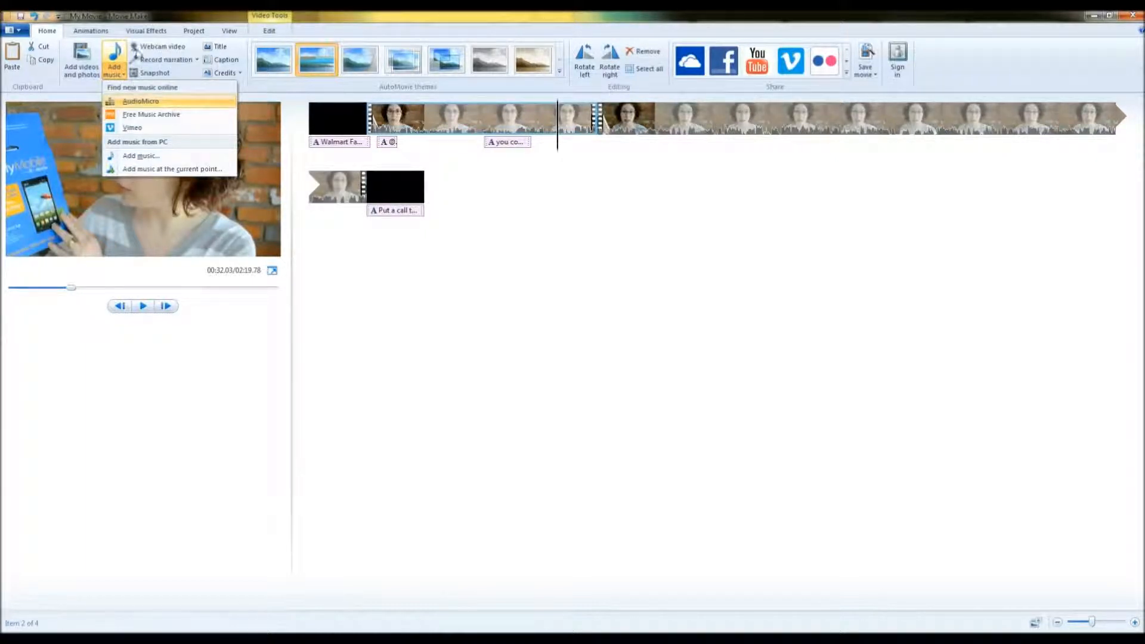
click(170, 60)
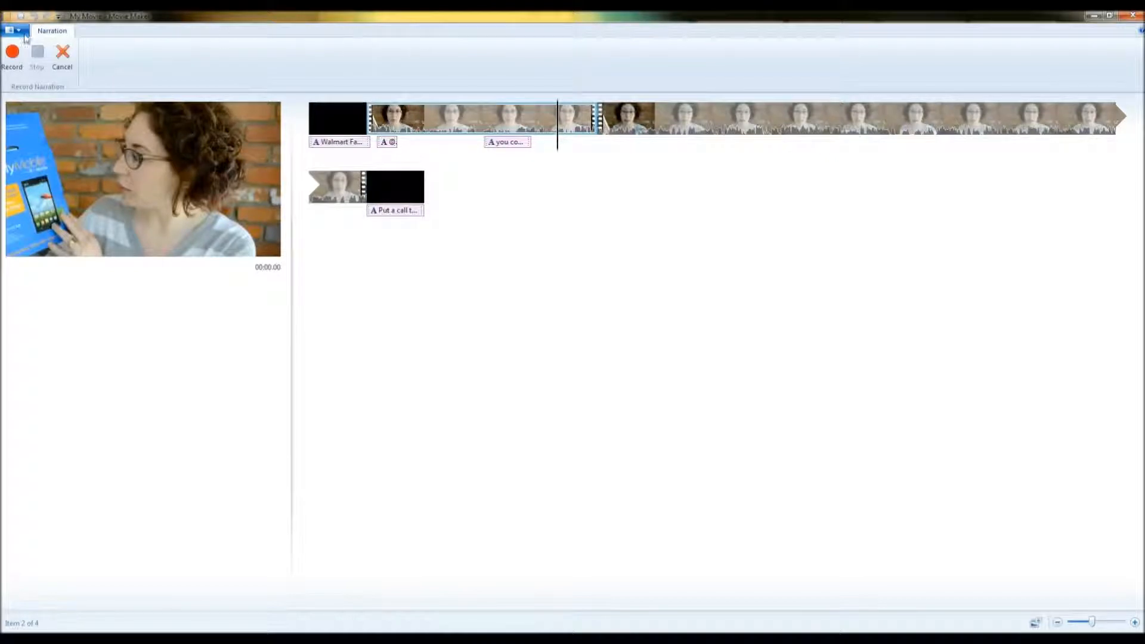
click(63, 55)
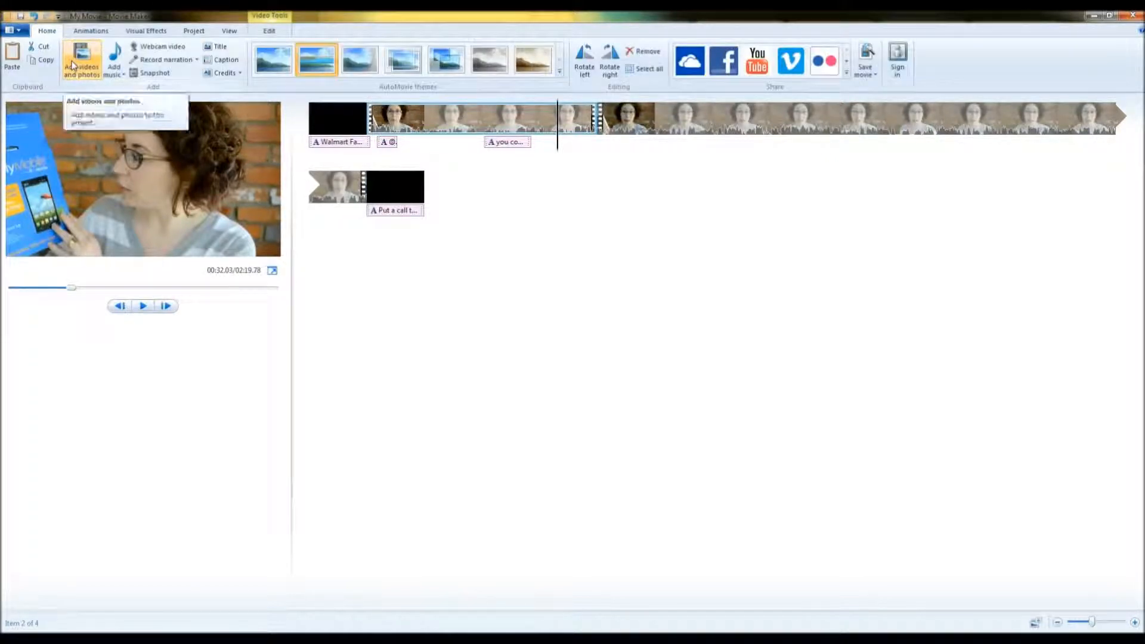
click(72, 65)
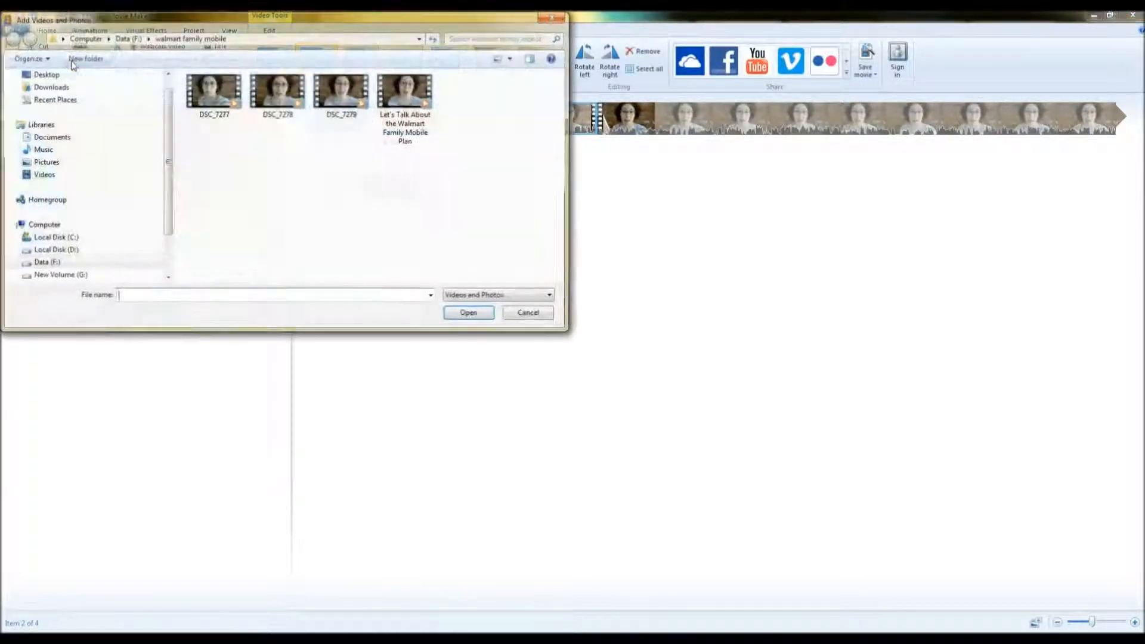
double_click(216, 106)
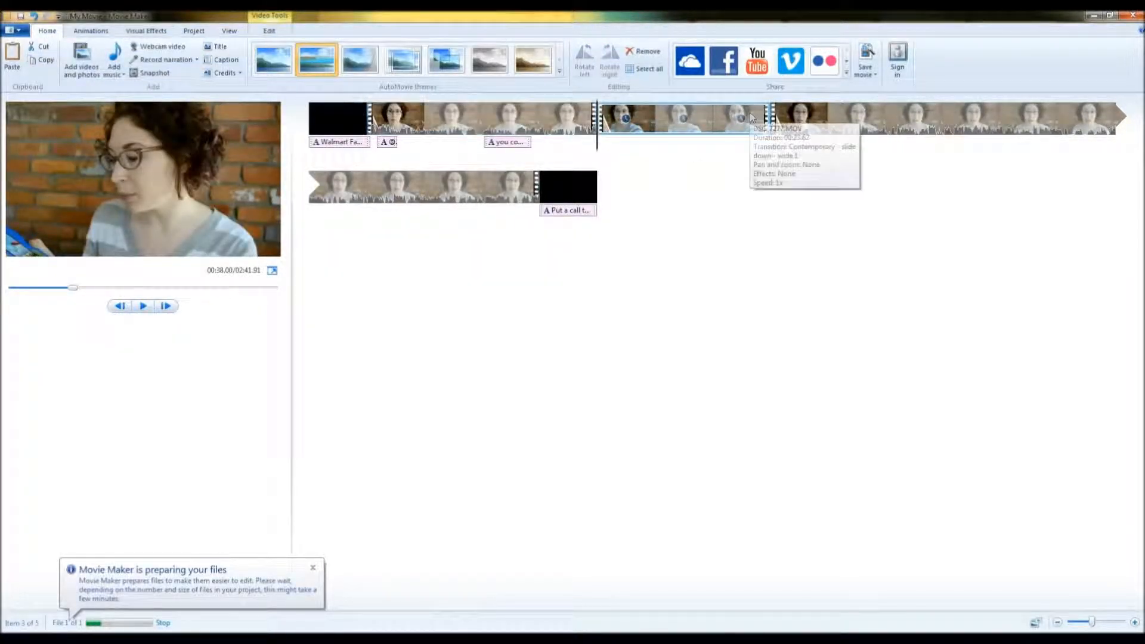
click(34, 18)
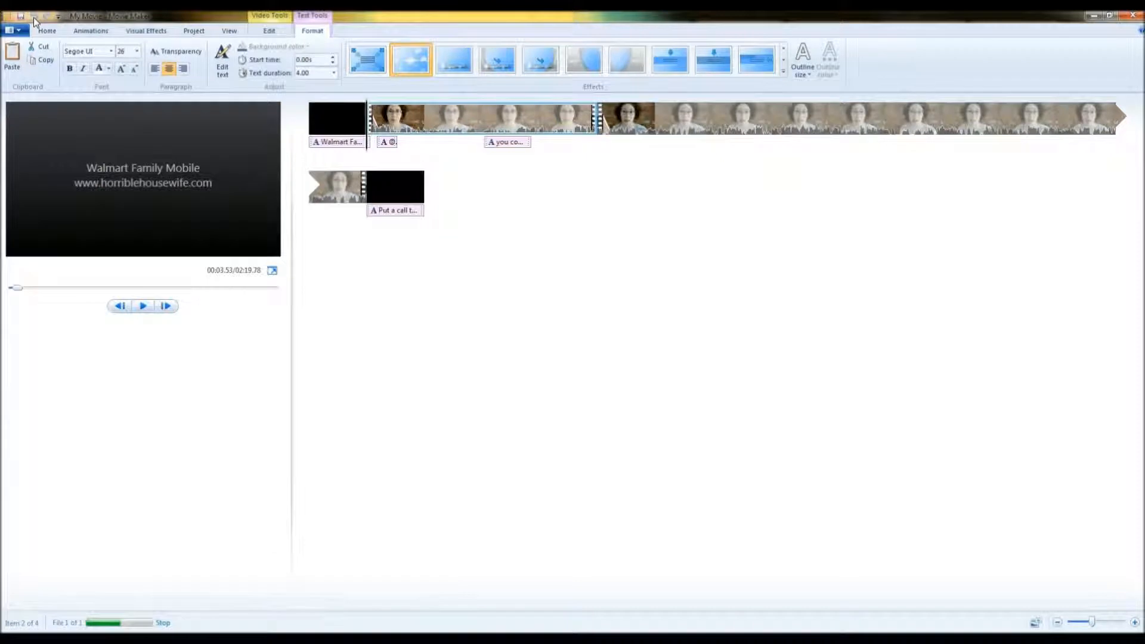
click(192, 34)
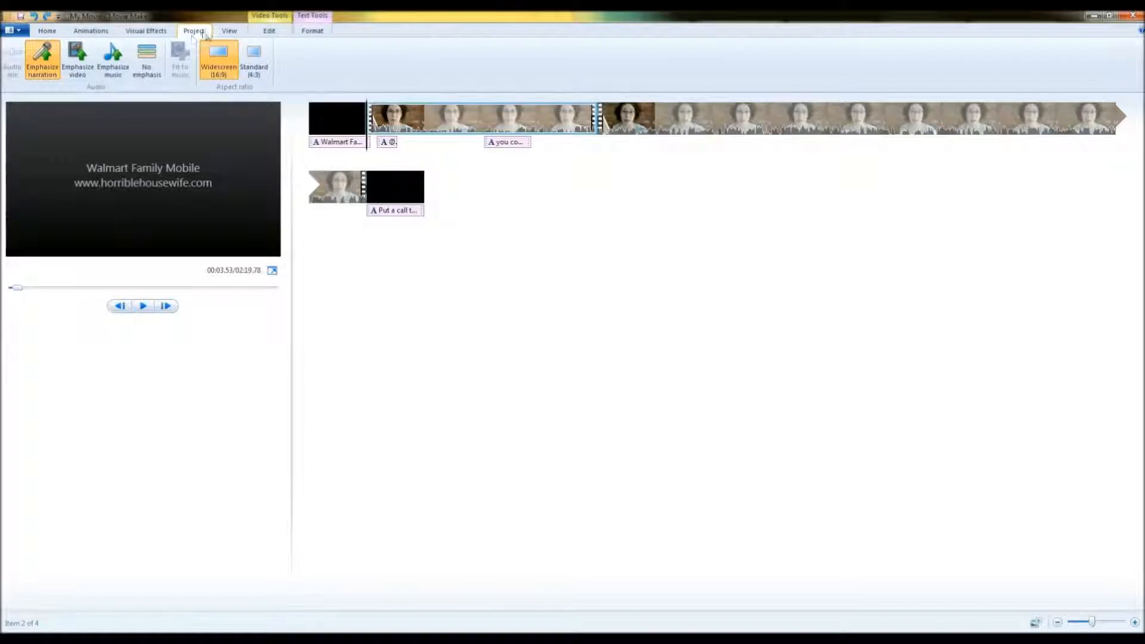
click(225, 34)
click(268, 32)
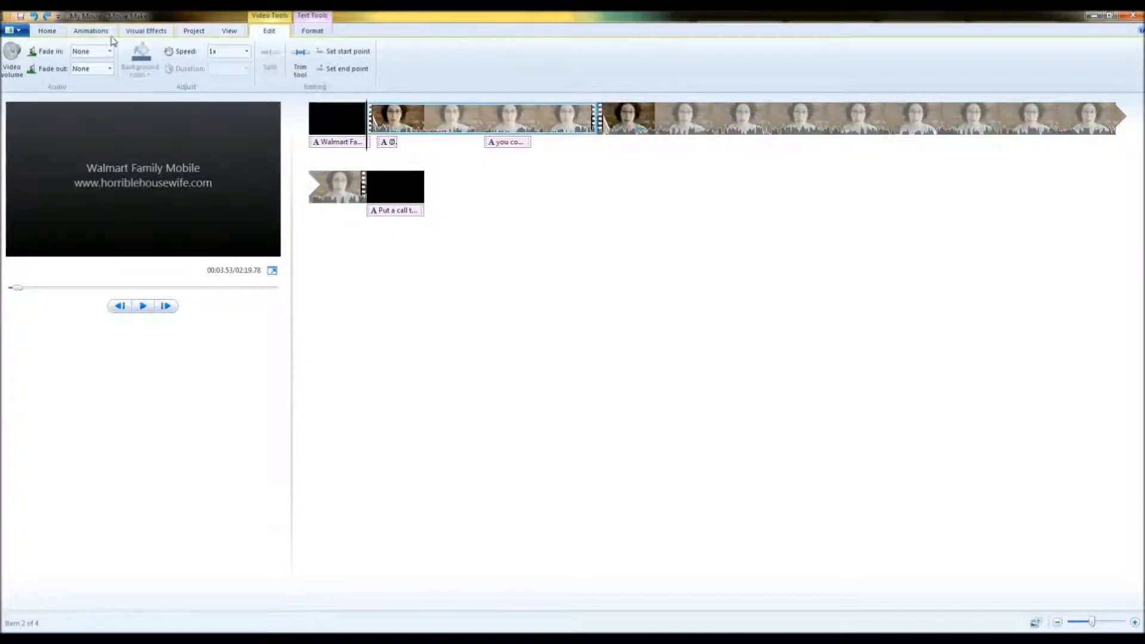
click(90, 33)
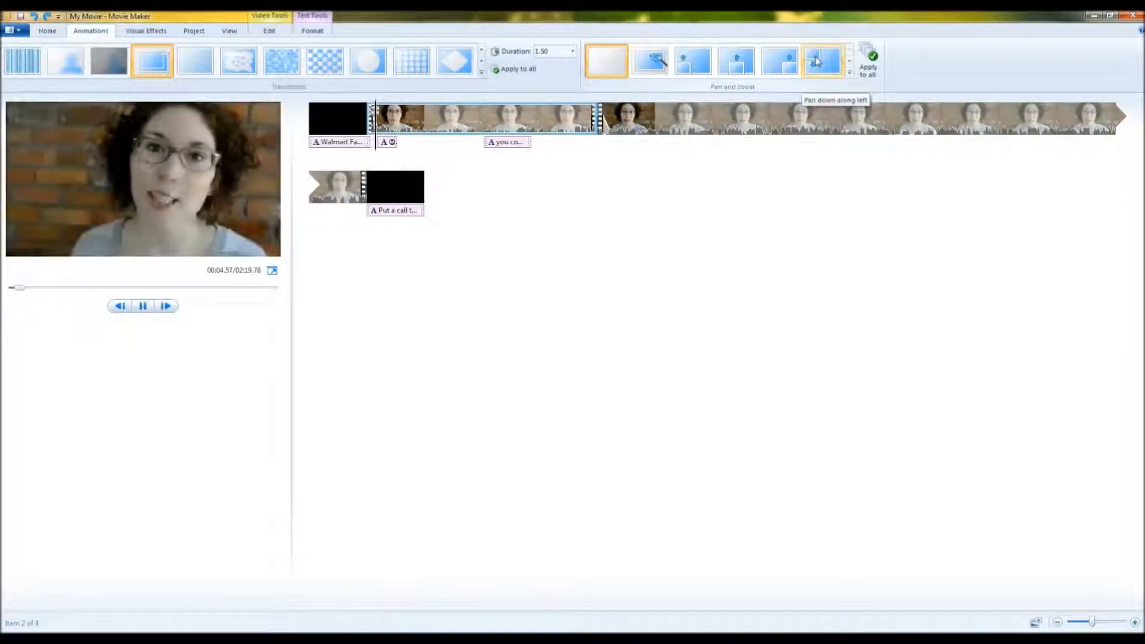
click(850, 61)
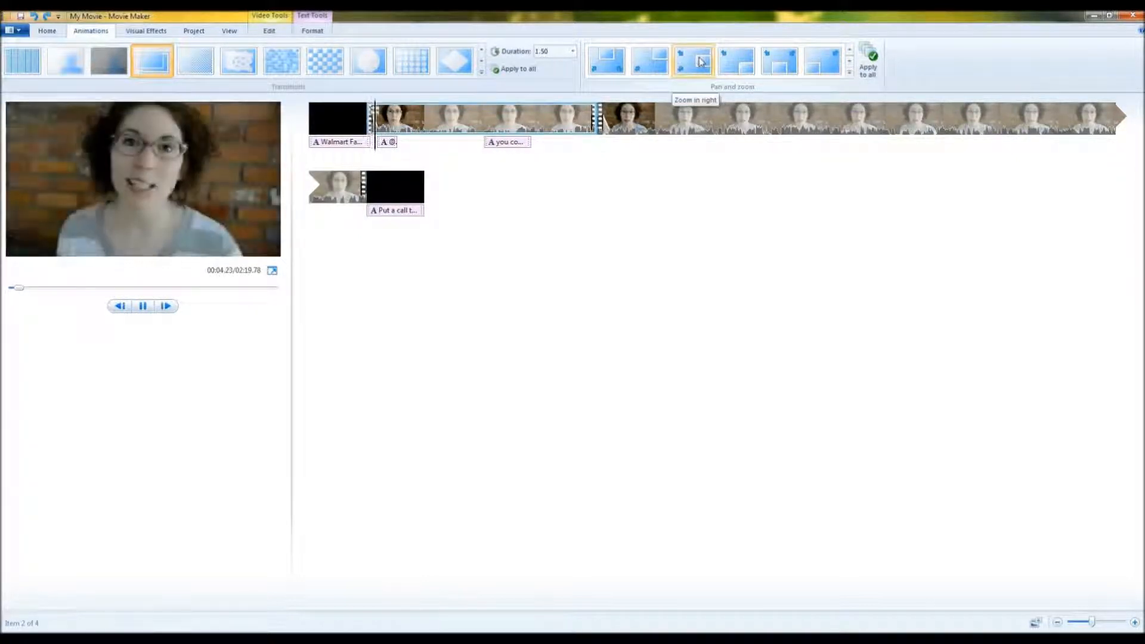
scroll(701, 62, up, 1)
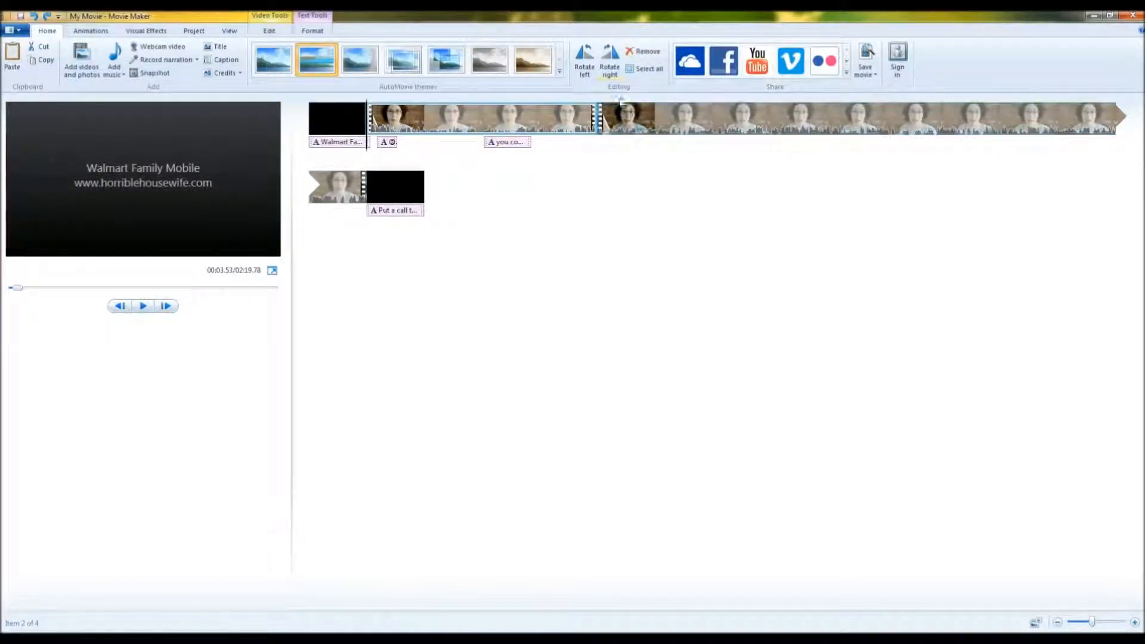
Try rotating the video clip right and back left.
click(618, 58)
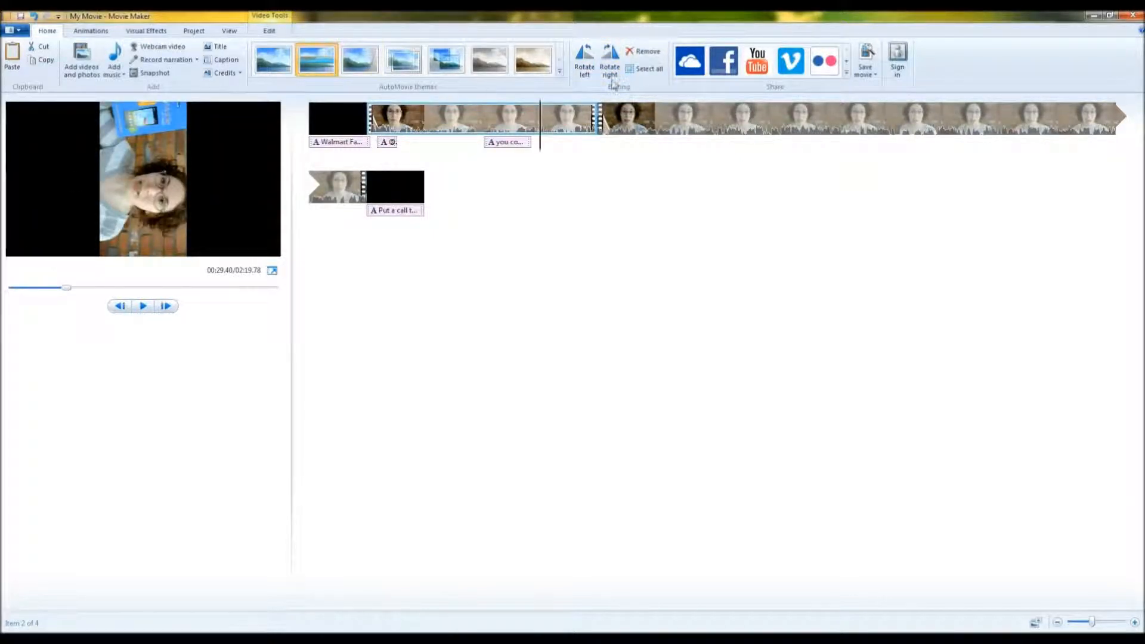
click(584, 58)
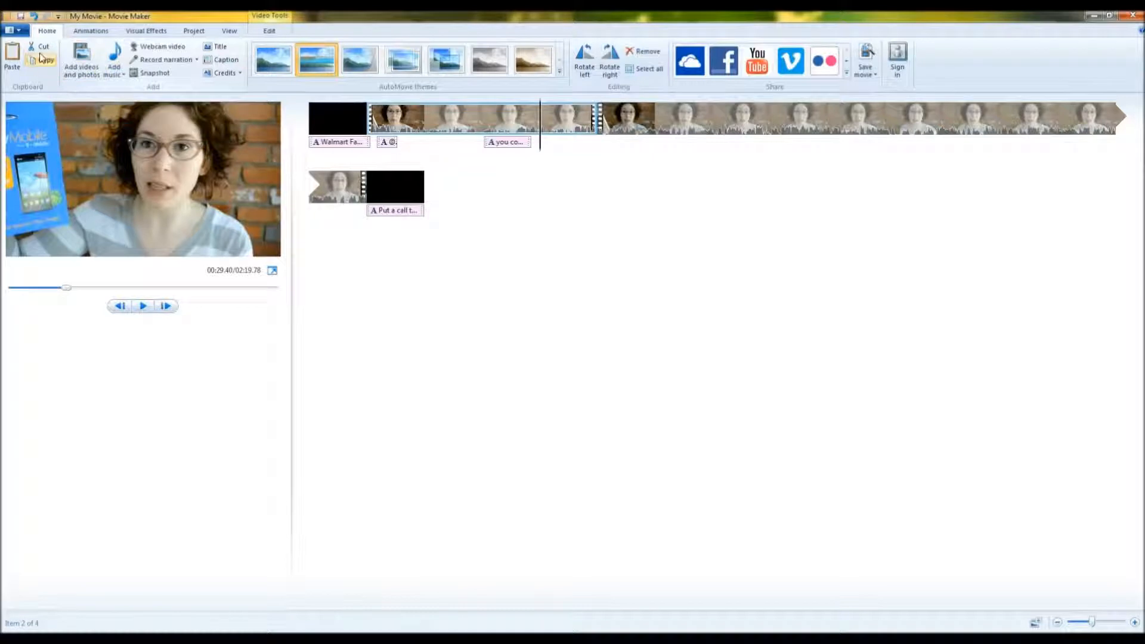
Try saving the movie as "blah blah blah" with the recommended project settings.
click(19, 31)
mouse_move(70, 183)
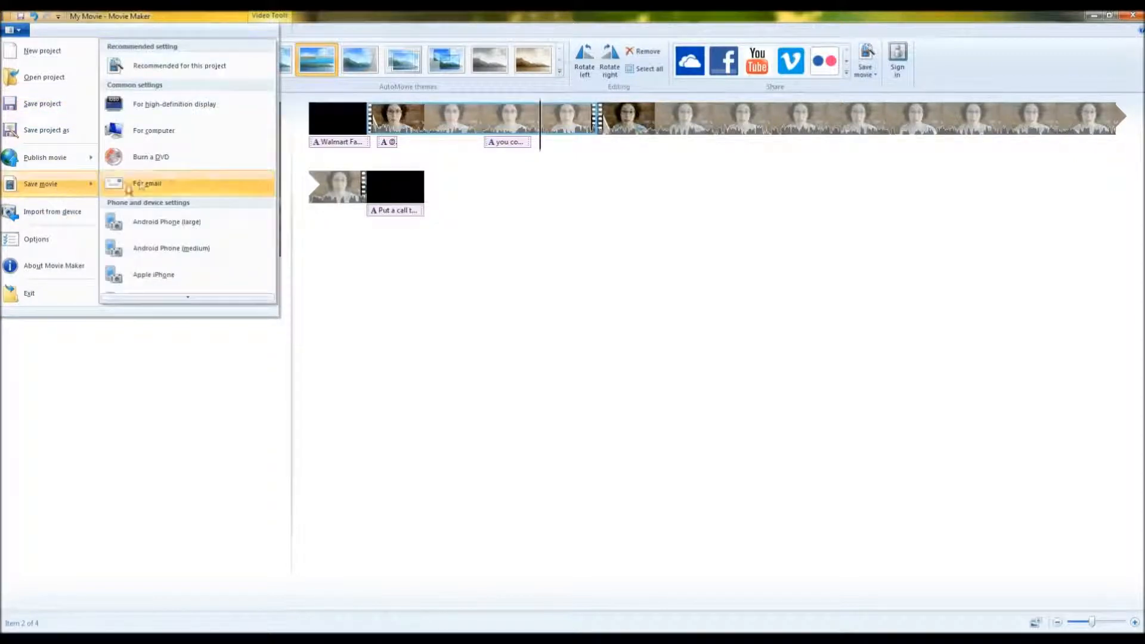
click(156, 66)
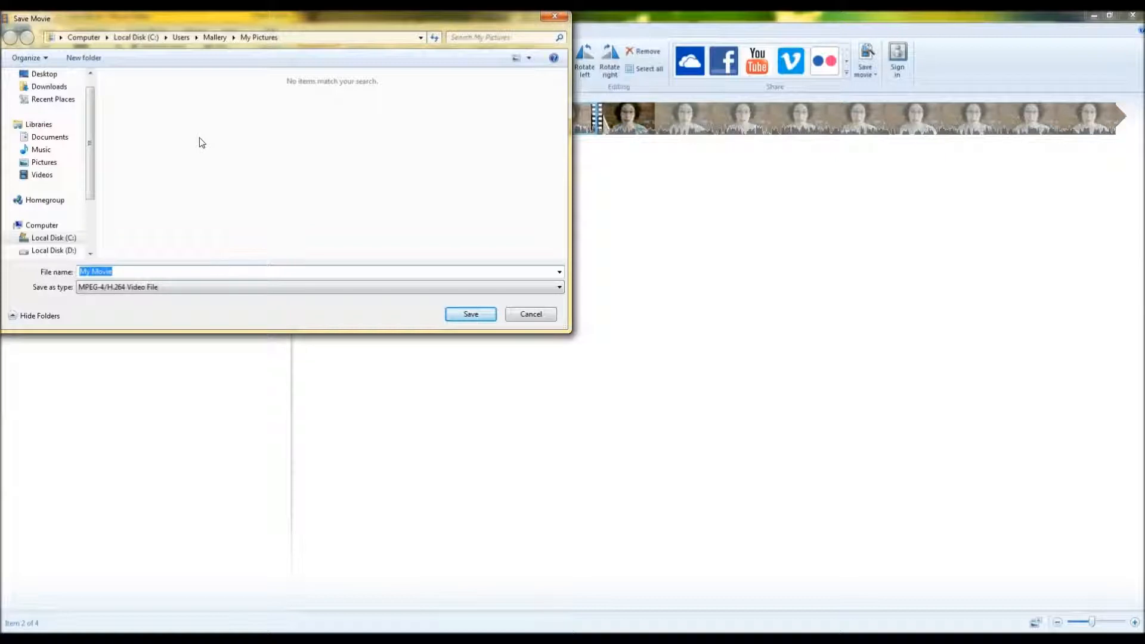
text(blah blah blah)
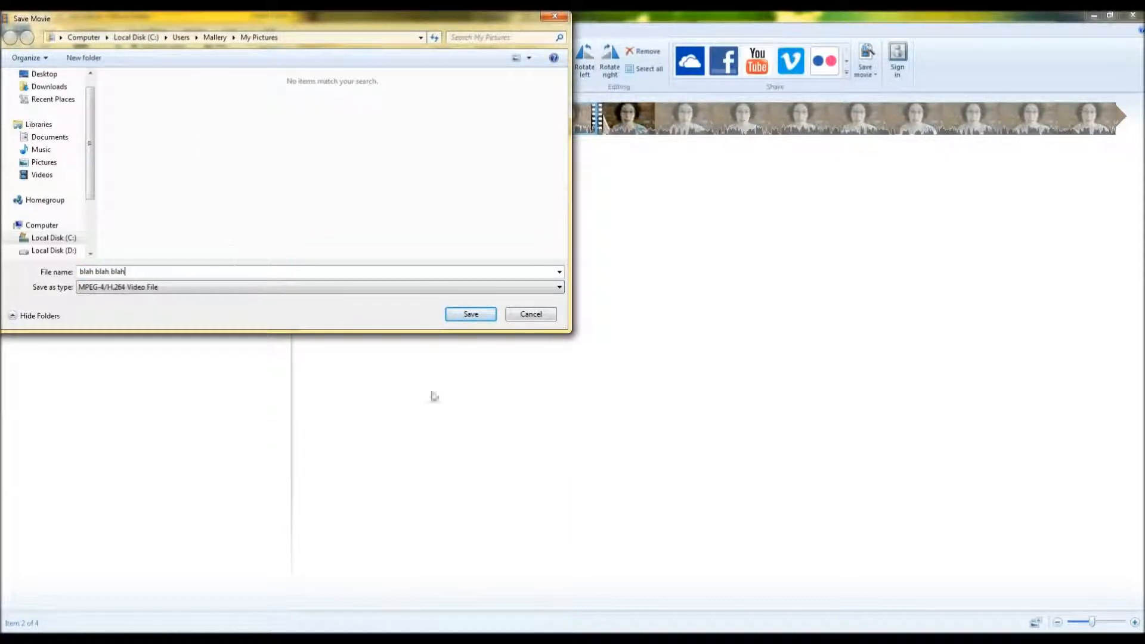
click(471, 313)
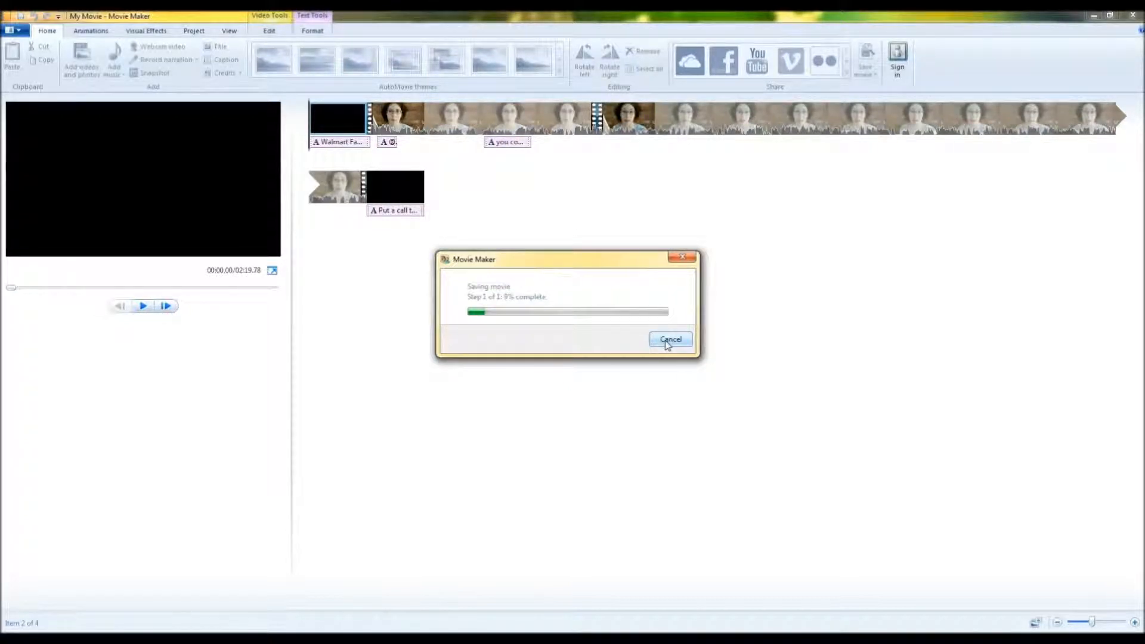
click(668, 345)
click(604, 311)
mouse_move(75, 639)
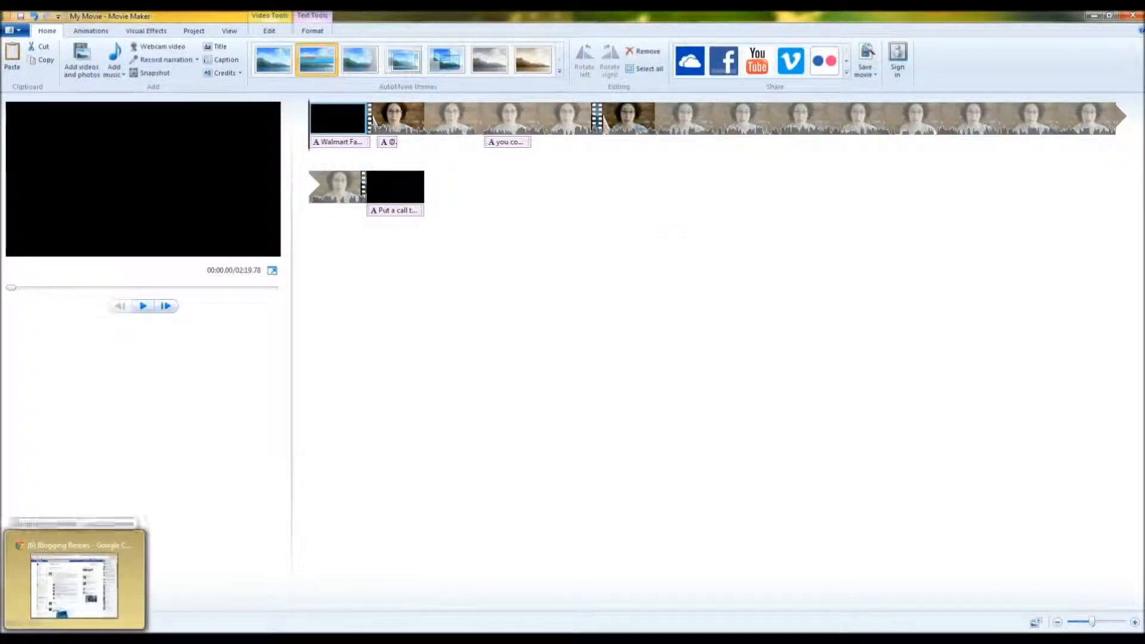